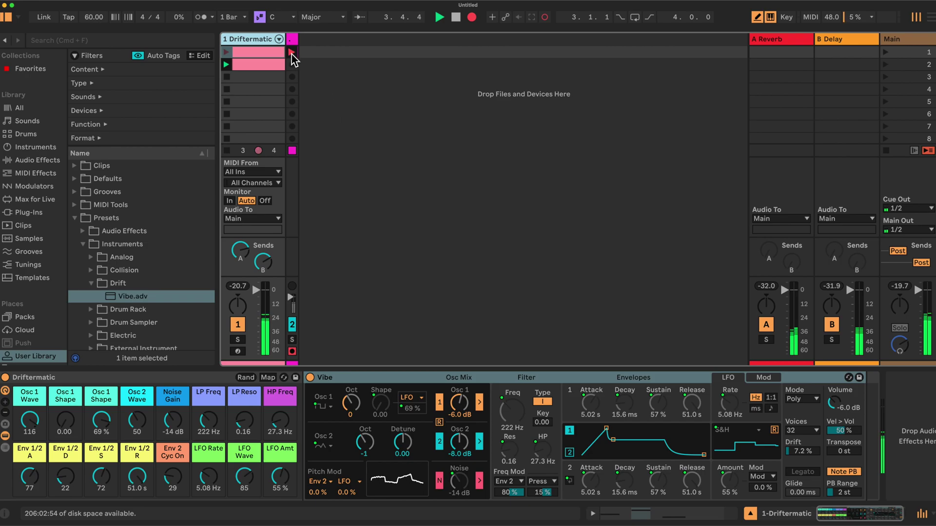
- Play the first Driftermatic clip and roll random Vibe patches with Rand, relaunching the clip between rolls
click(226, 51)
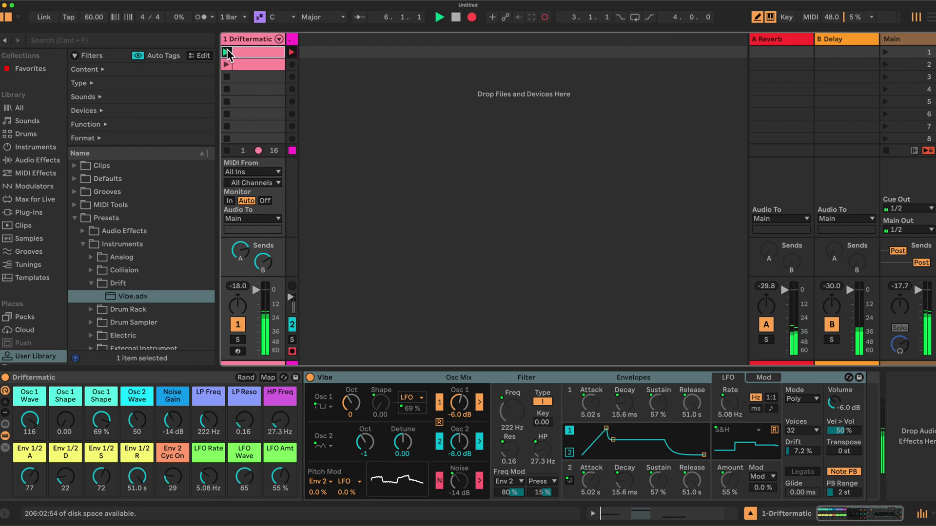
click(246, 378)
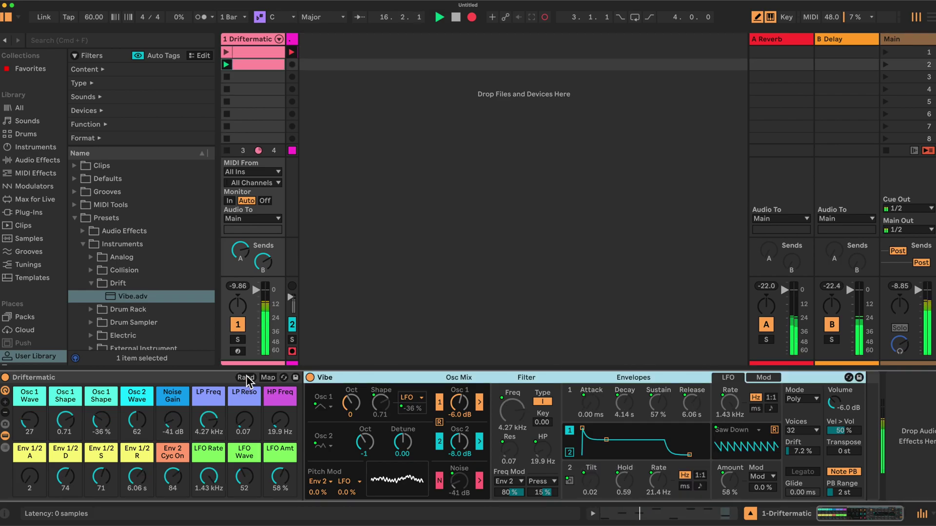
click(226, 52)
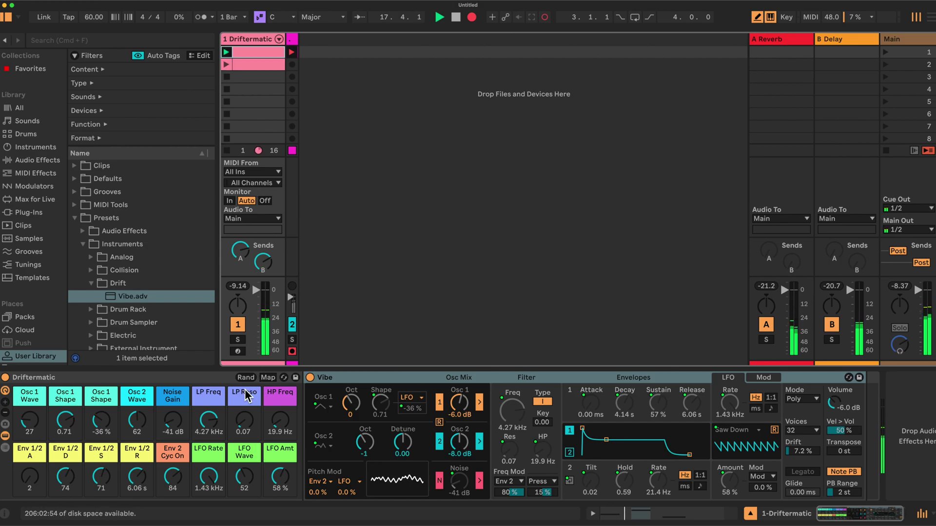
click(244, 378)
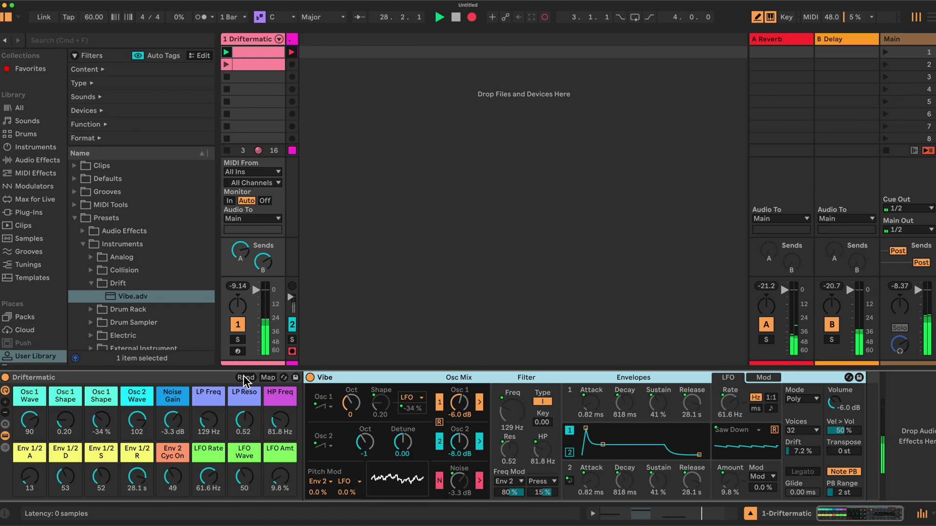
- Roll three more random patches, landing on filter 138 Hz, decay 43.1 s and release 47.9 ms
click(243, 376)
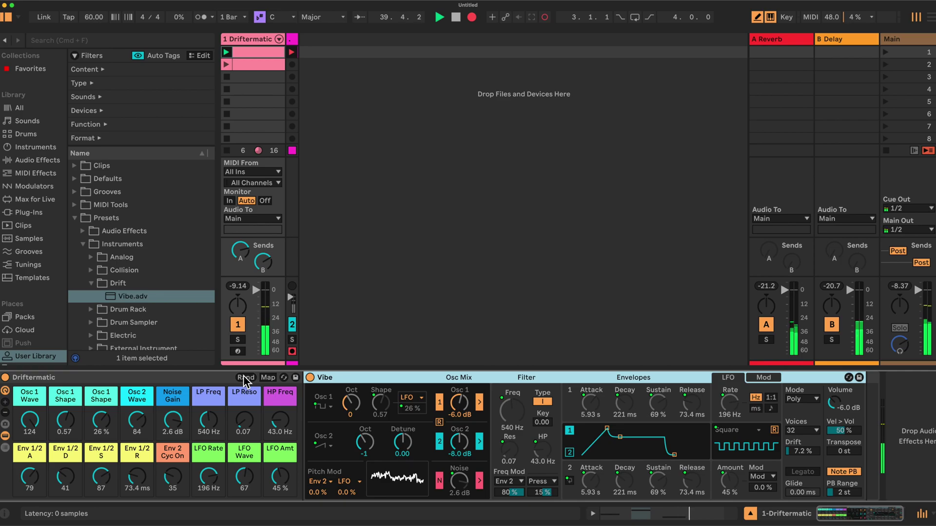
click(245, 377)
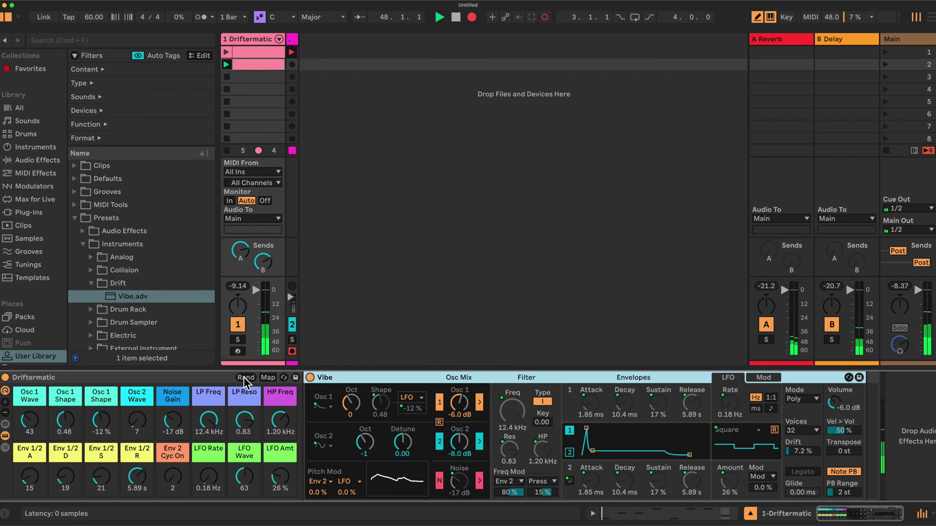
click(245, 377)
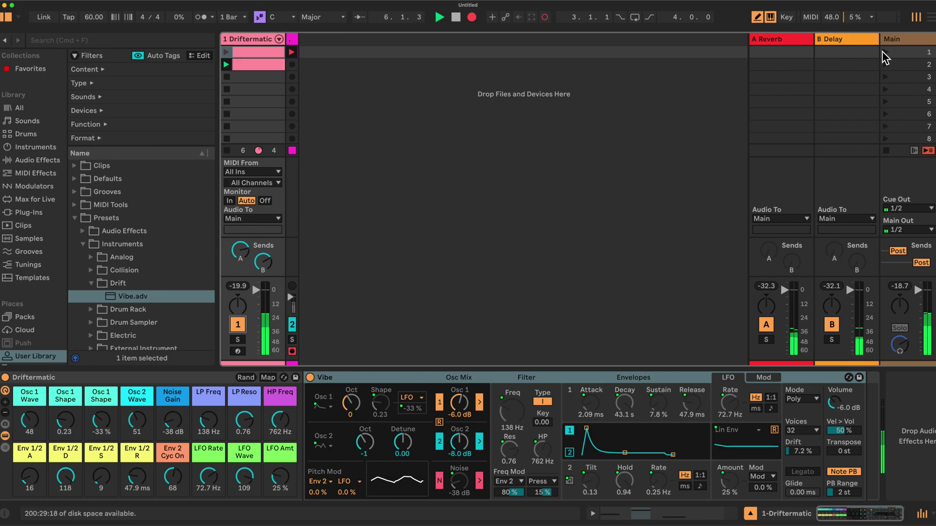
click(900, 38)
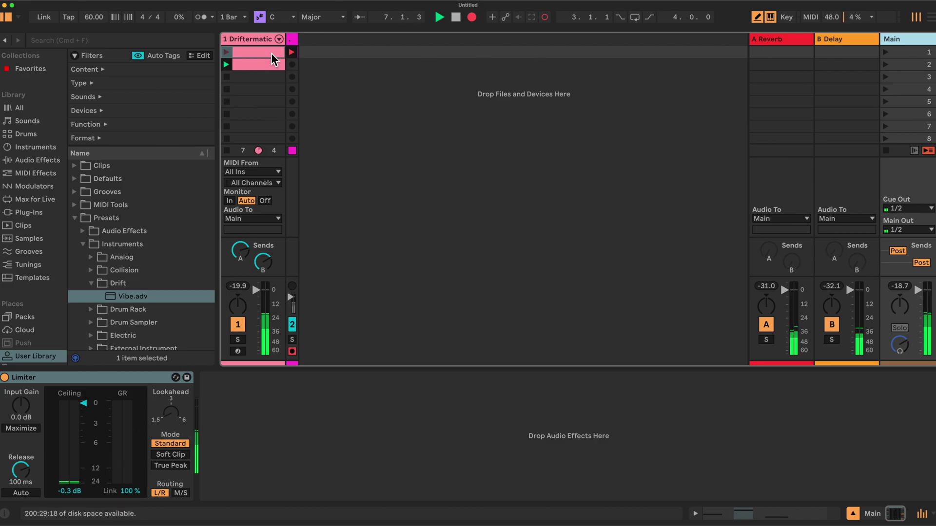
click(252, 38)
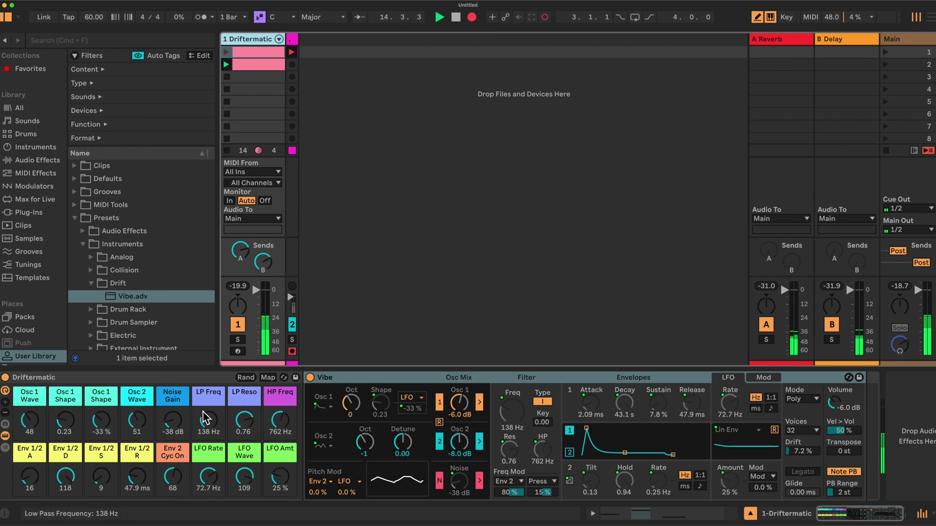
- Mute the Driftermatic track and briefly review the Macro Mappings list before leaving Map mode
click(239, 326)
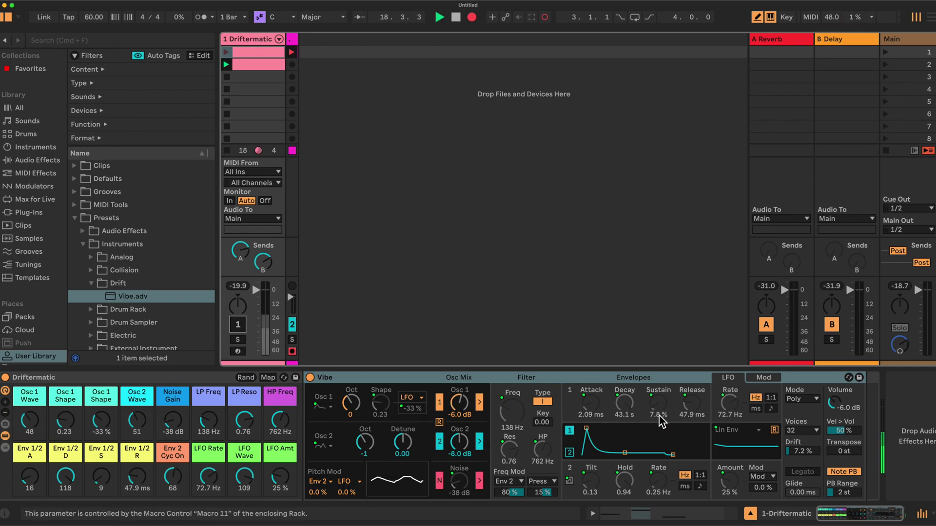
click(268, 377)
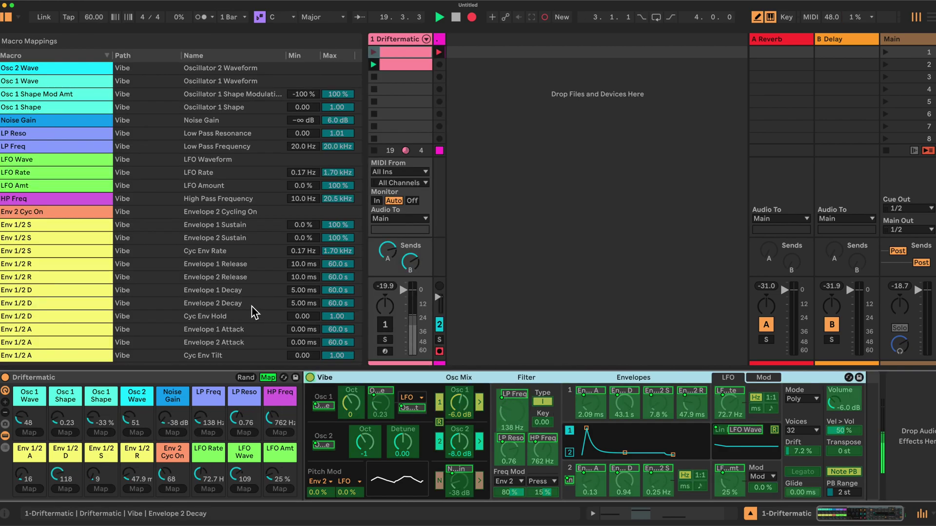
click(268, 378)
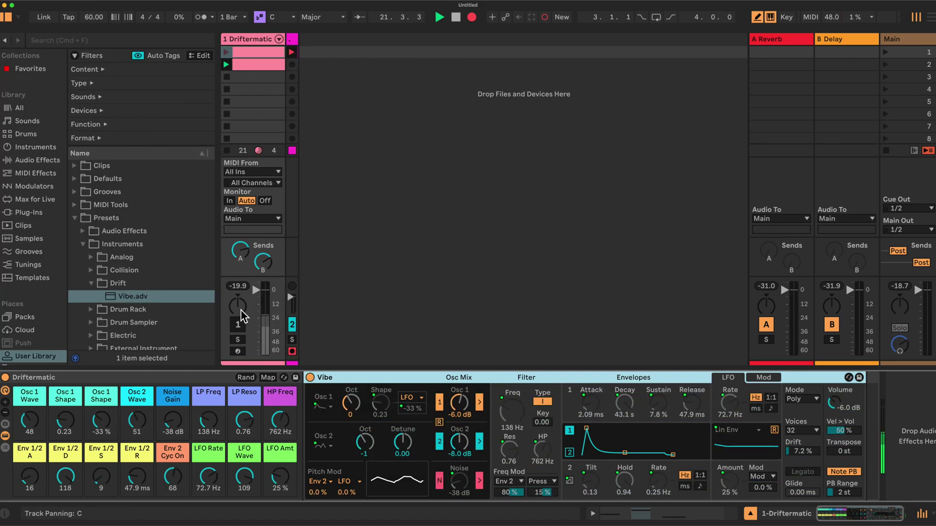
- Unmute the track, roll two patches (filter 7.69 kHz, HP 644 Hz) and save as a Drift preset
click(238, 324)
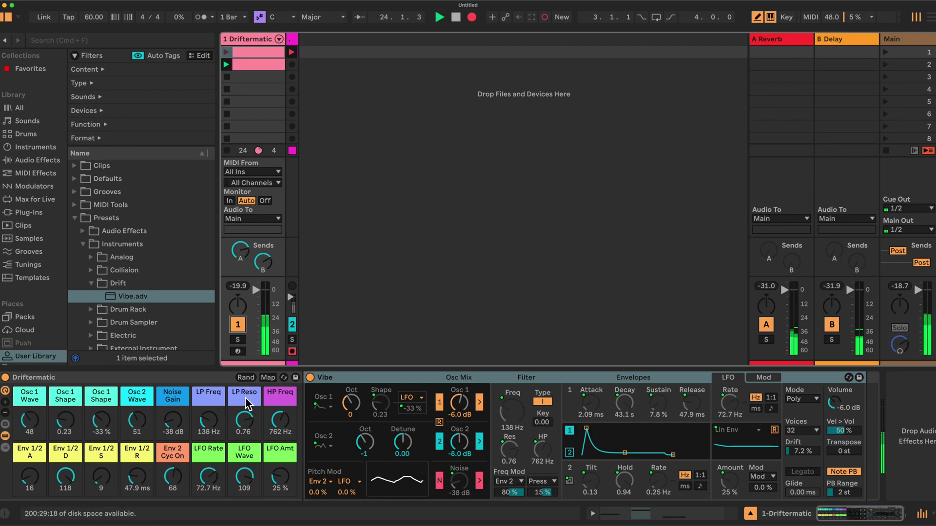
click(245, 377)
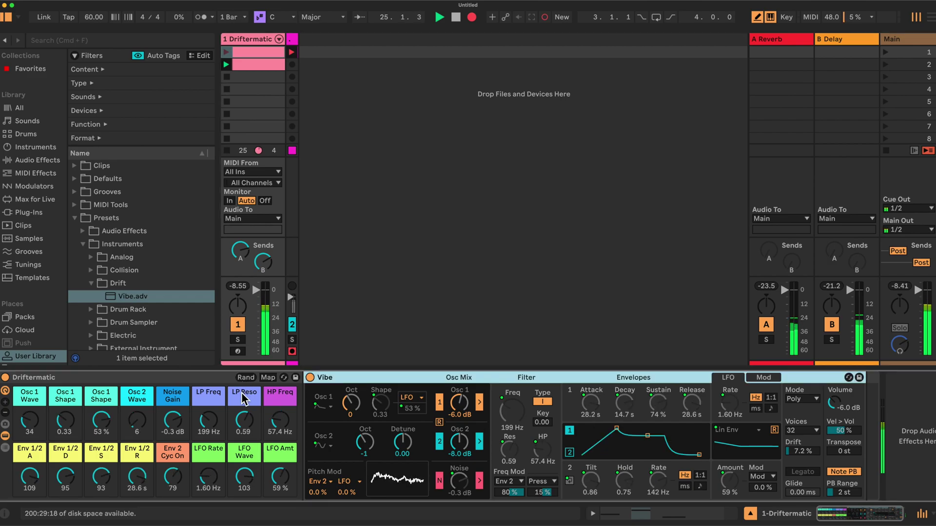
click(244, 376)
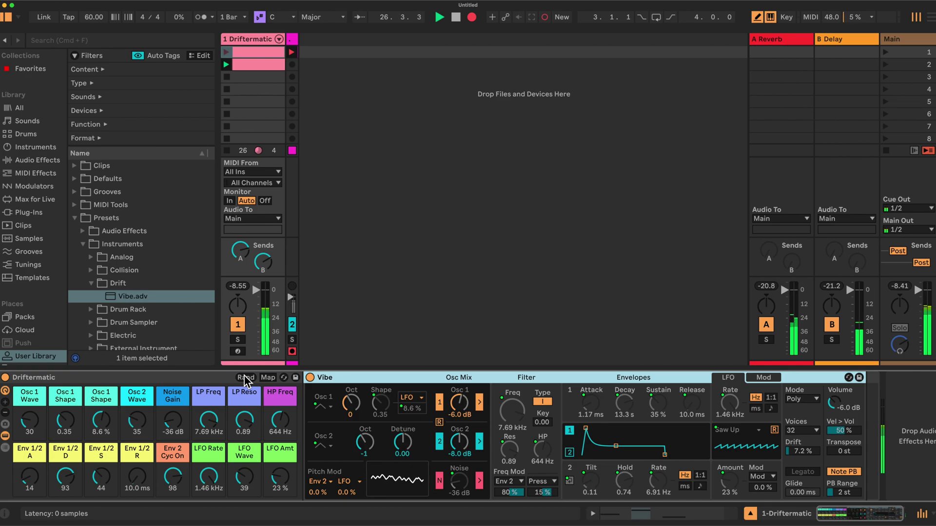
click(859, 378)
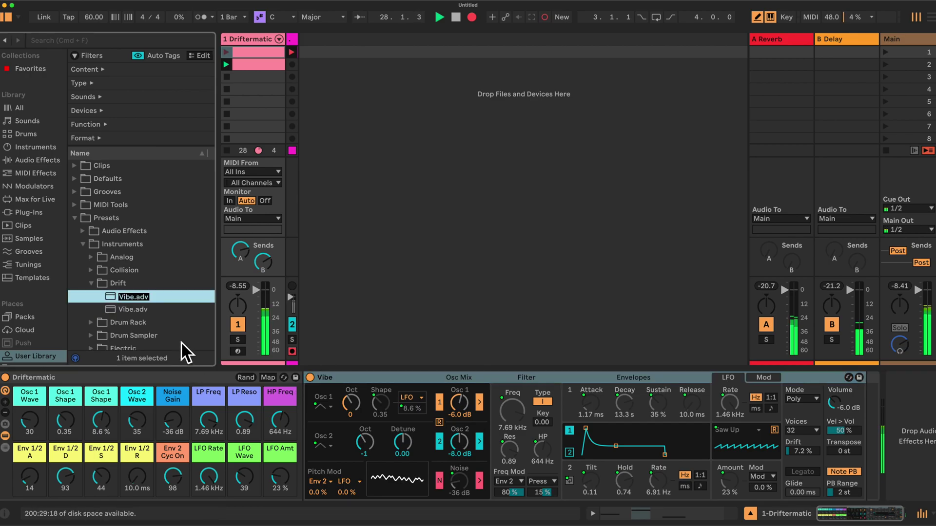
- Name the saved preset 'A Tone' and refocus the A Tone device
text(A Tone)
key(Return)
click(381, 379)
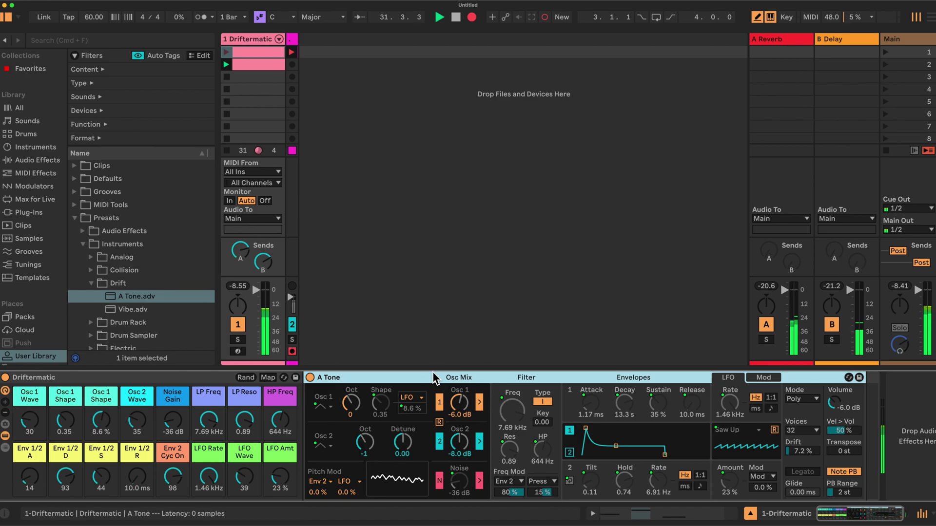
- Audition eight random A Tone patches, relaunch clip 1 to hear the last, and start saving it as a preset
click(245, 377)
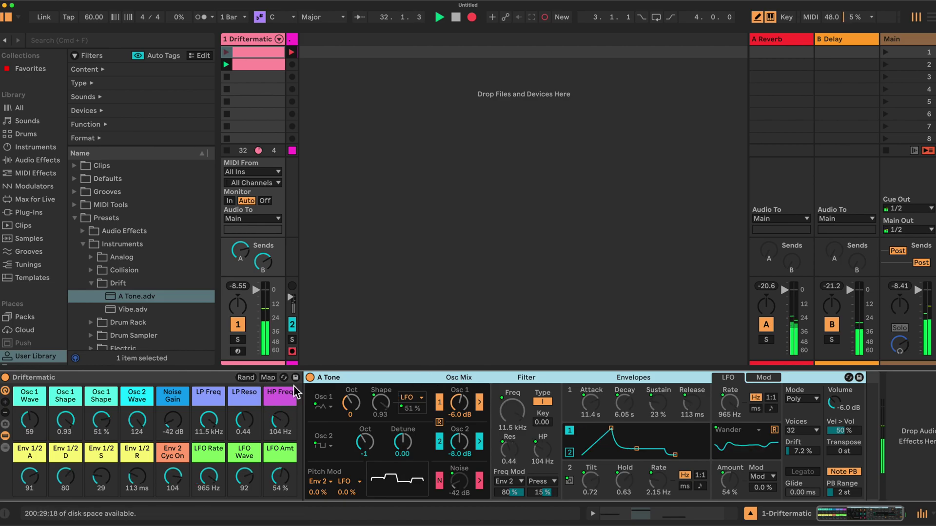
click(243, 379)
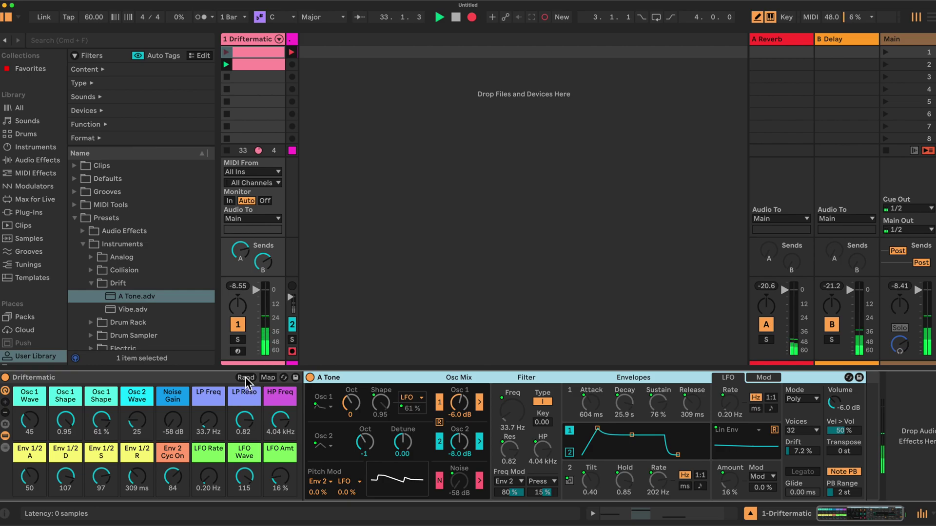
click(246, 378)
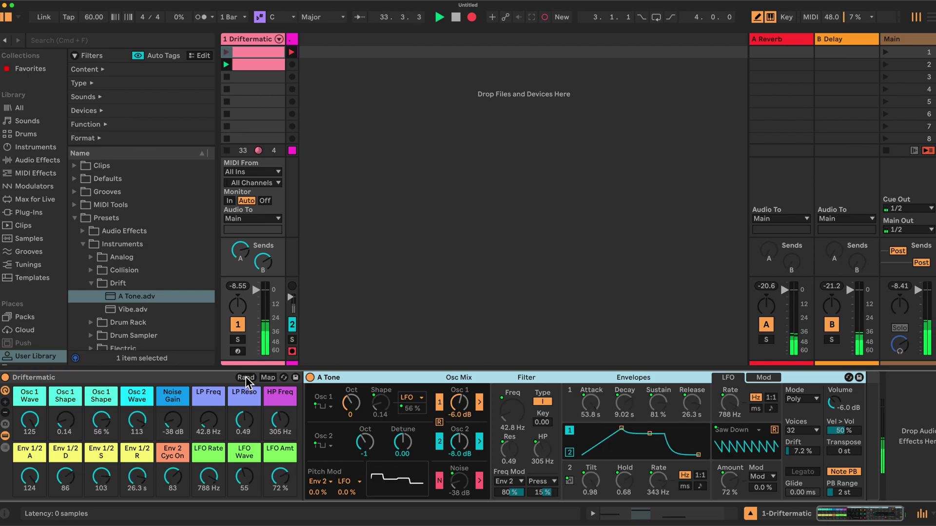
click(245, 379)
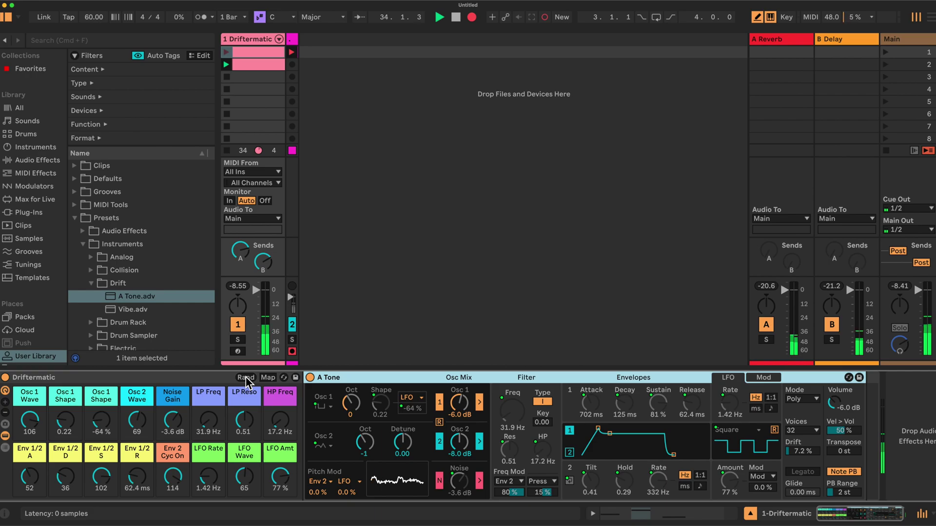
click(246, 378)
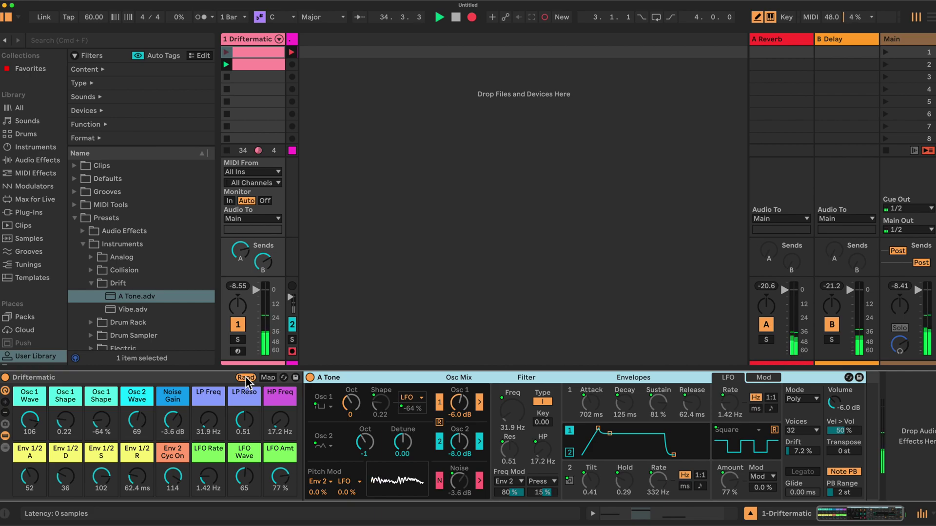
click(246, 378)
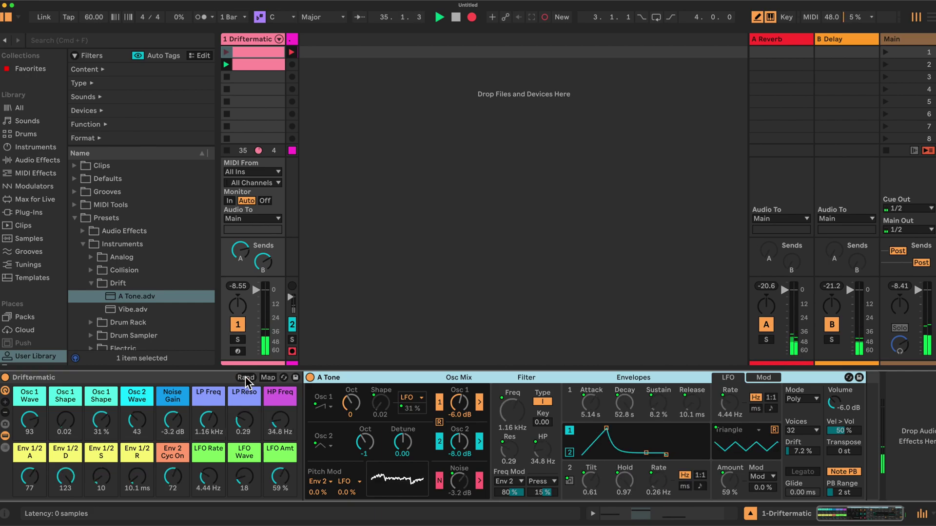
click(246, 379)
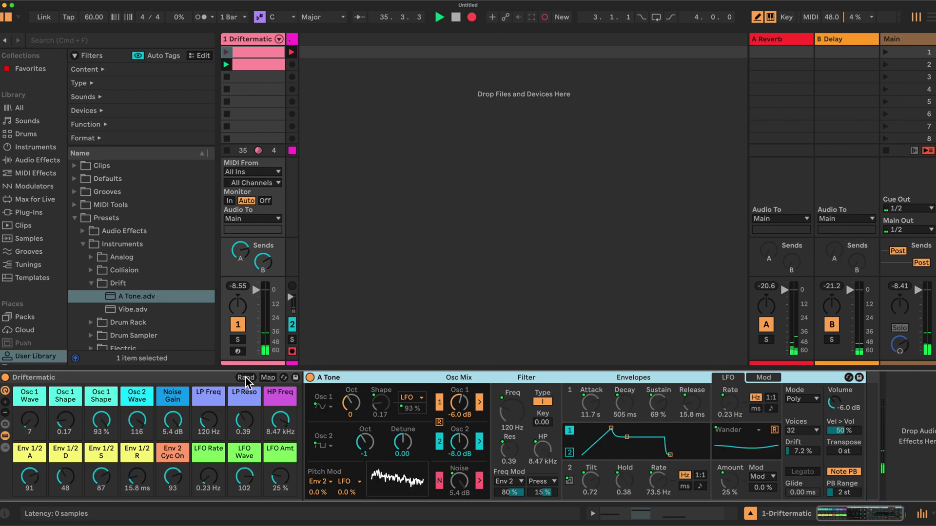
click(245, 378)
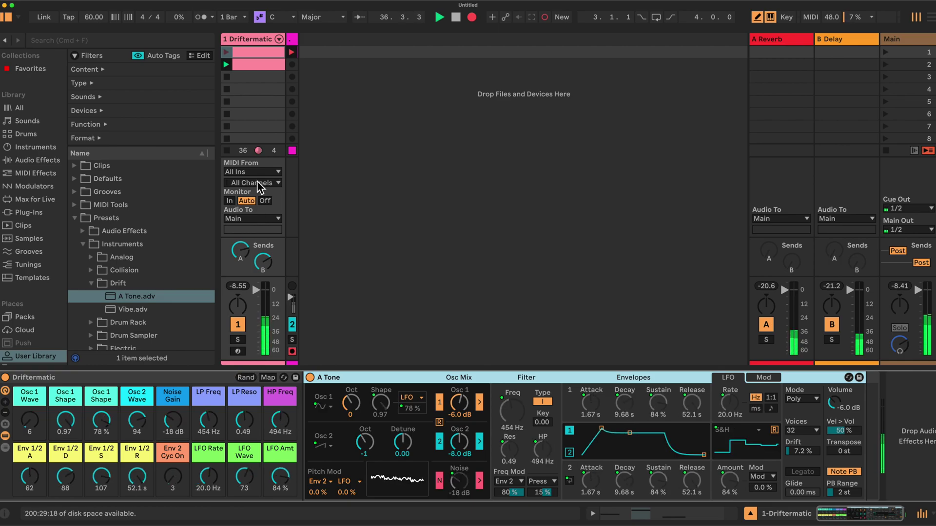
click(229, 52)
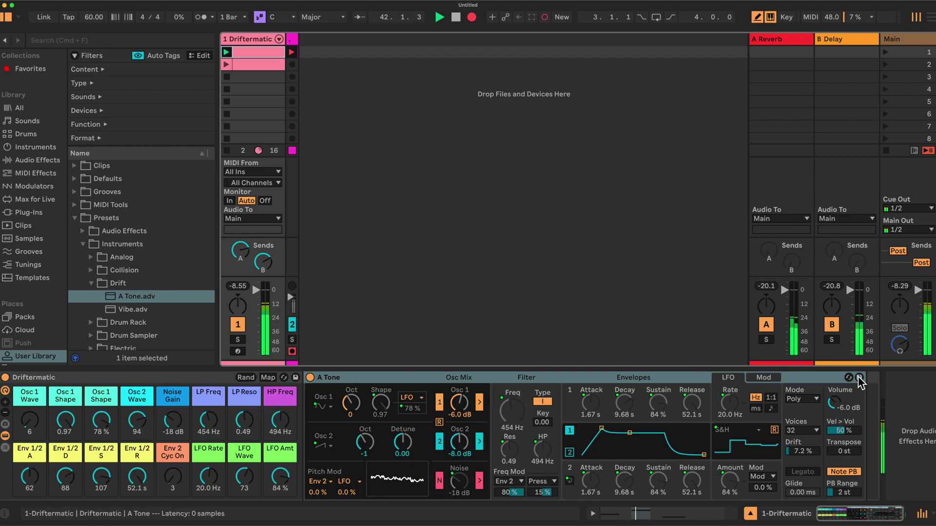
key(super+d)
- Name the new Drift preset 'Pad'
text(Pad)
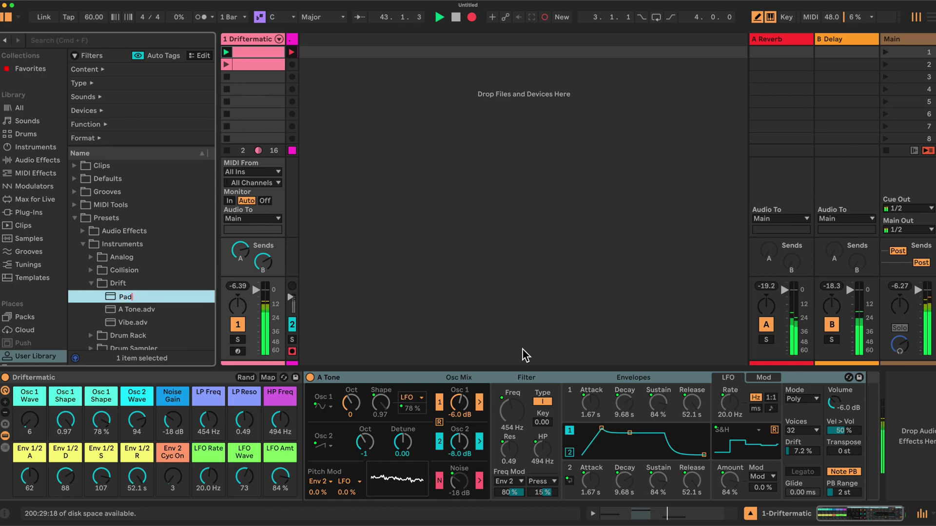
key(Return)
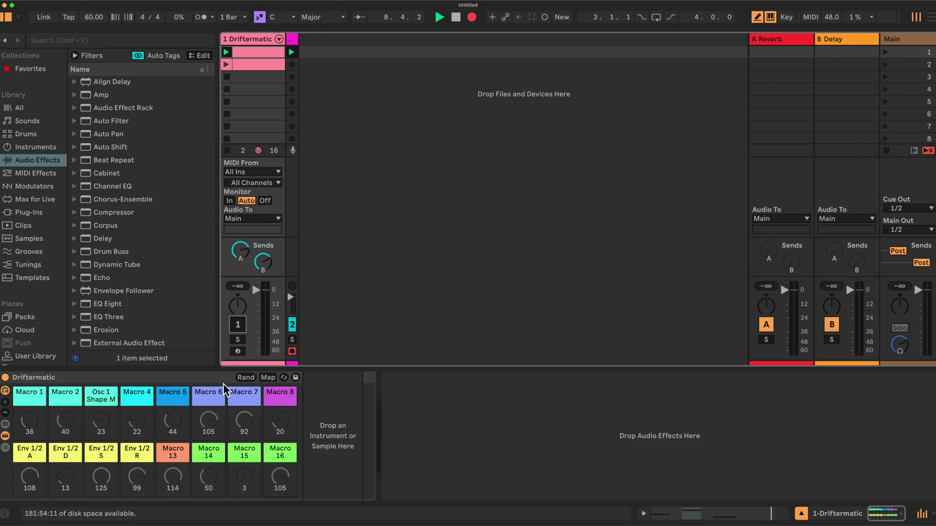
- Drag Drift from the Instruments browser into the empty Driftermatic rack chain
click(31, 147)
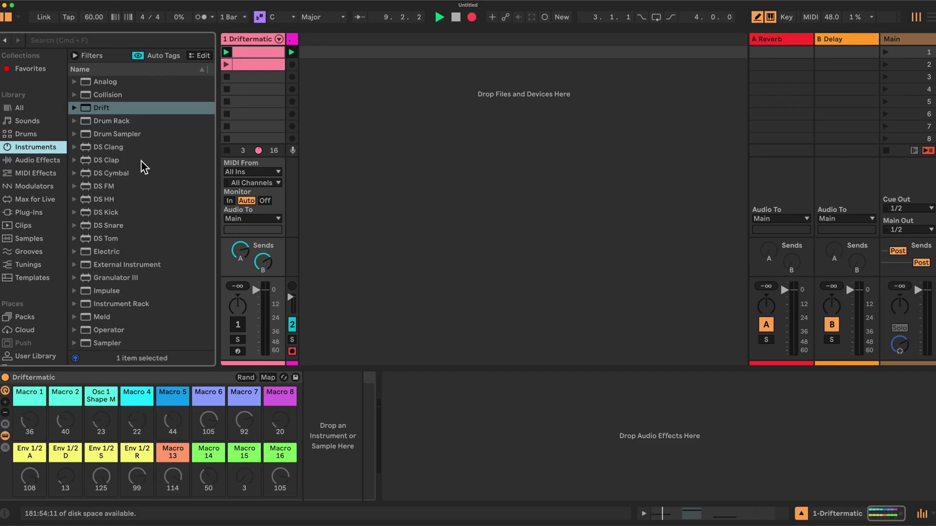
scroll(144, 166, down, 3)
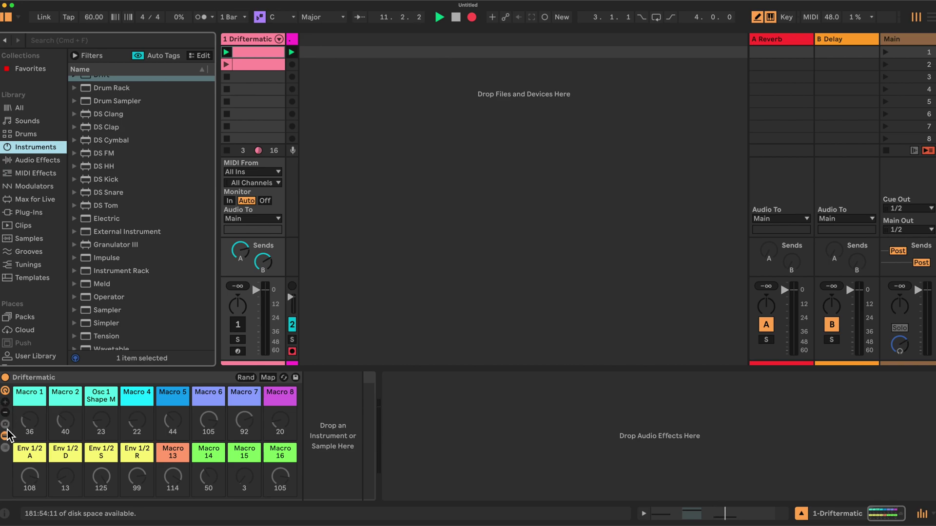
click(6, 391)
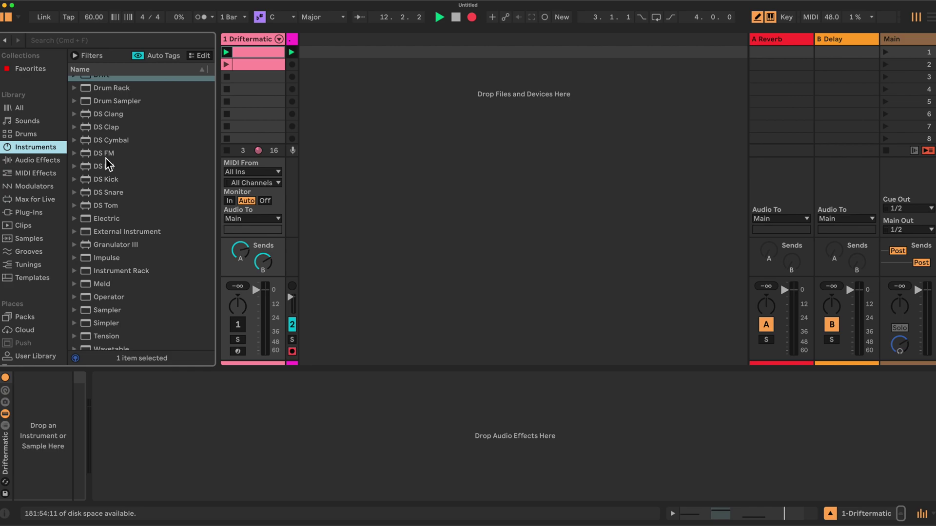
scroll(121, 140, up, 2)
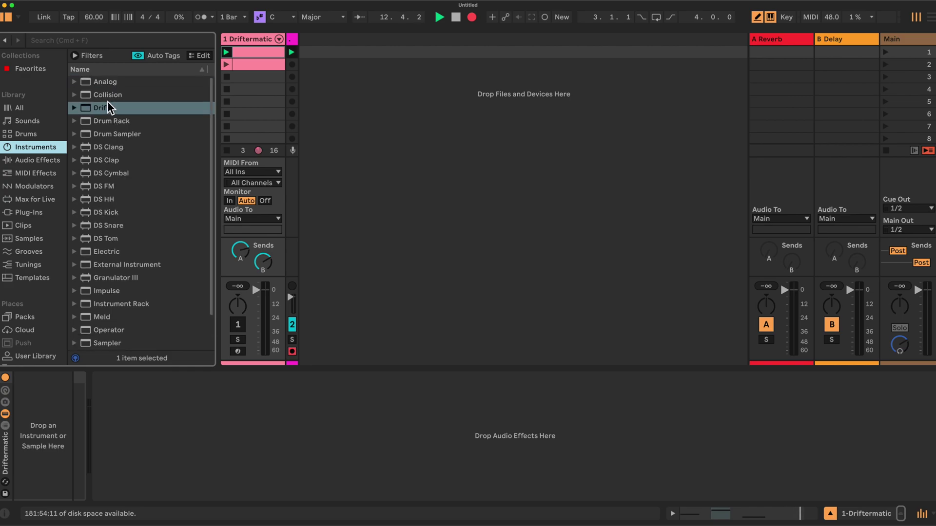
drag(107, 108, 47, 406)
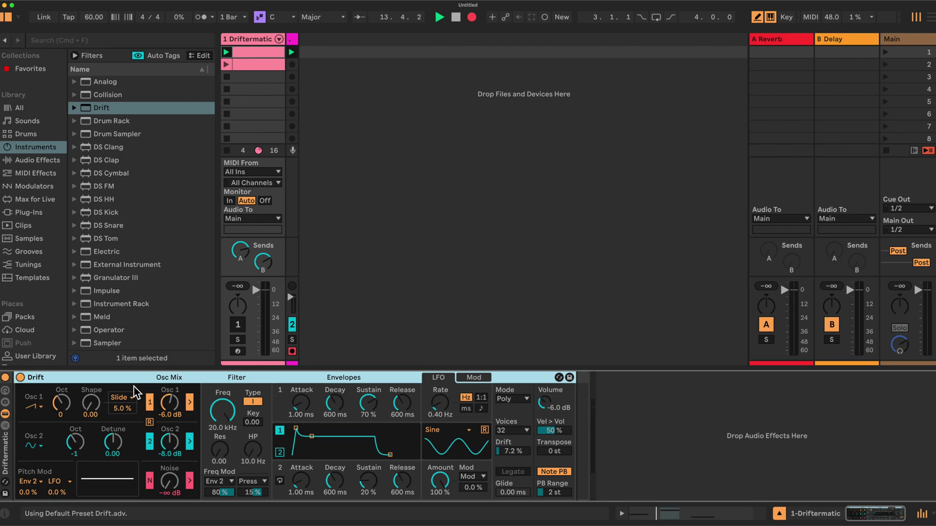
- Show the rack's 16 macro knobs again and enter macro Map mode
click(5, 391)
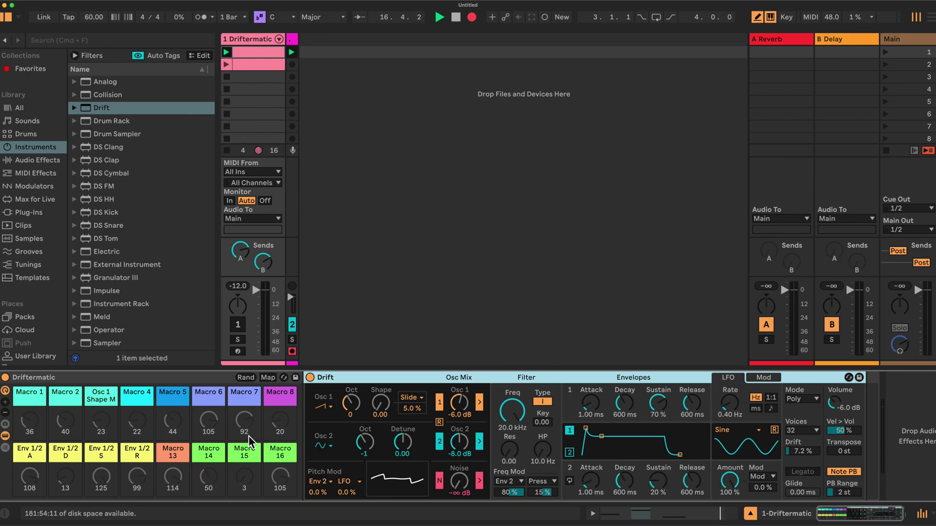
click(267, 379)
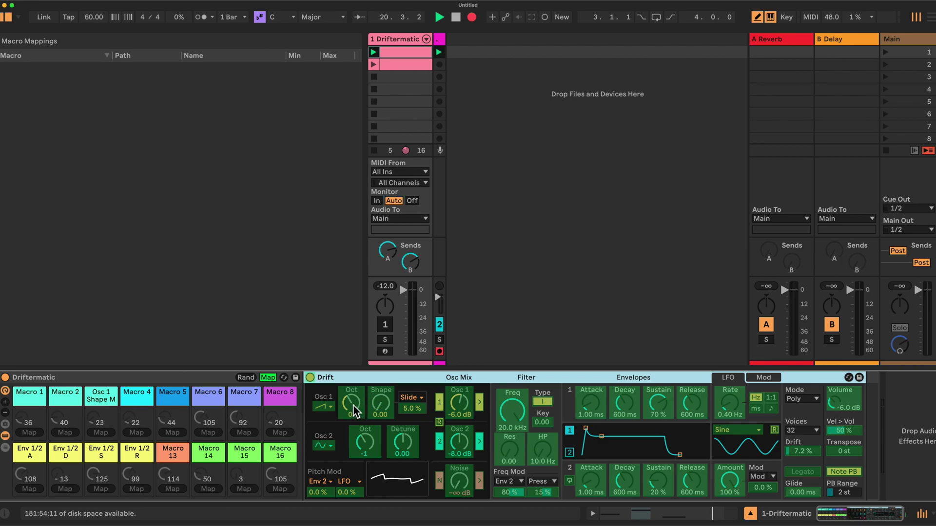
- Map Macros 1-4 to Osc 1 waveform, Osc 1 Shape, shape modulation amount and Osc 2 waveform
click(322, 407)
click(28, 433)
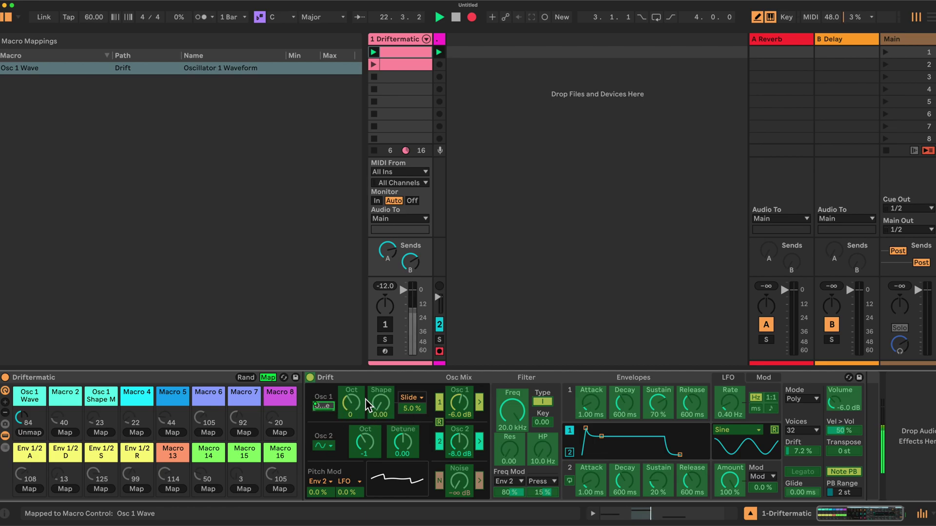
click(381, 400)
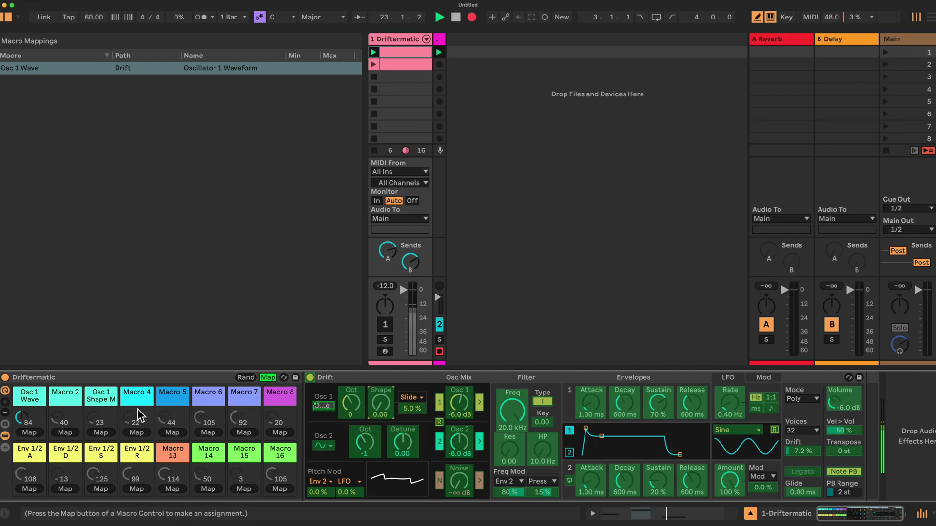
click(66, 432)
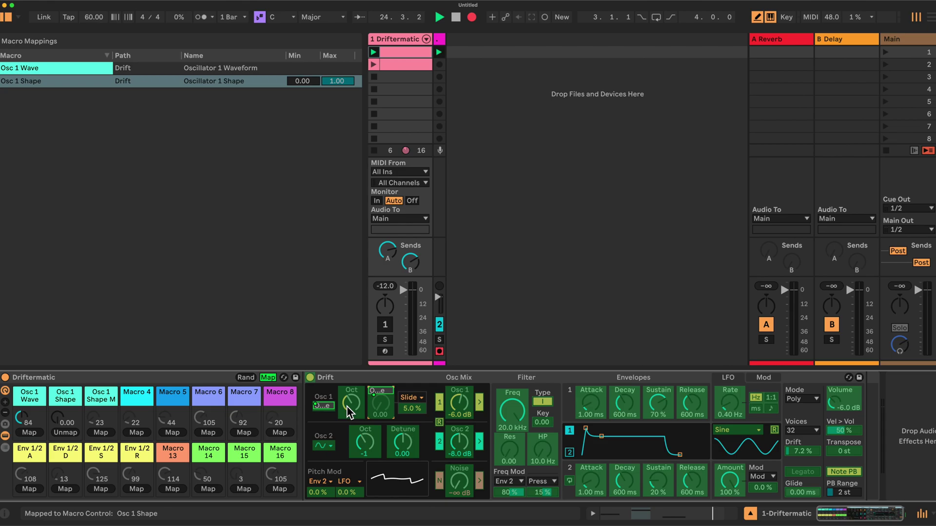
click(412, 408)
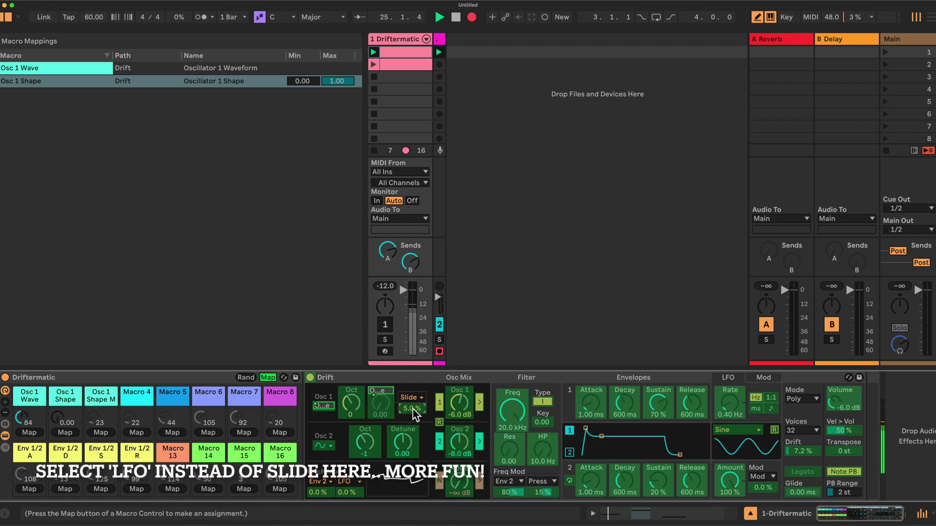
click(101, 433)
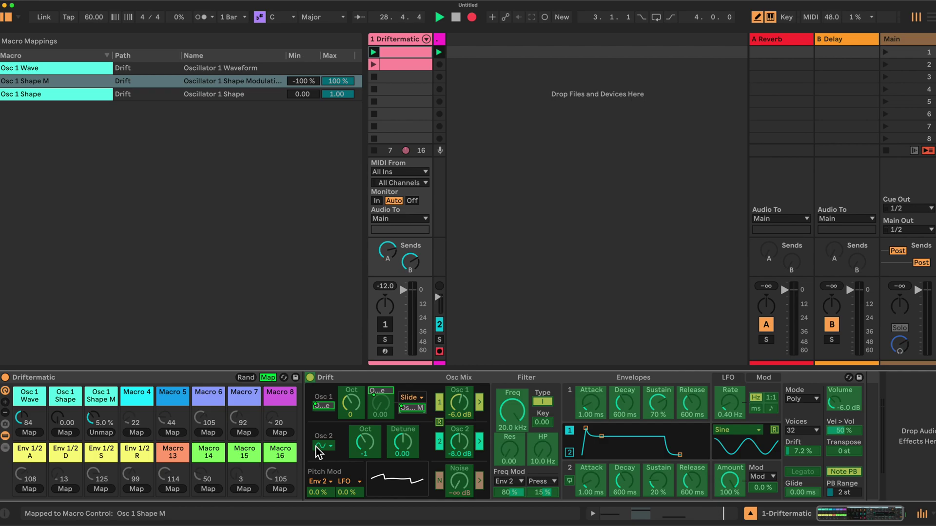
click(361, 450)
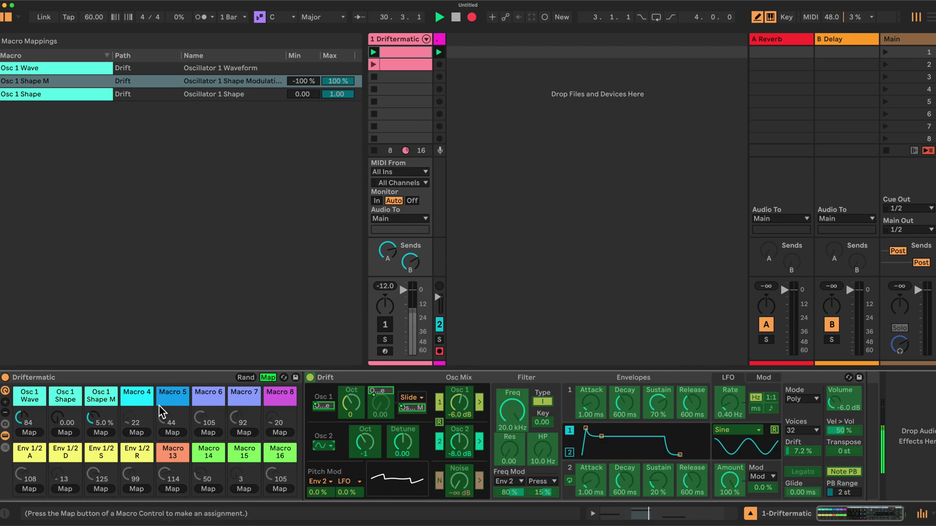
click(136, 432)
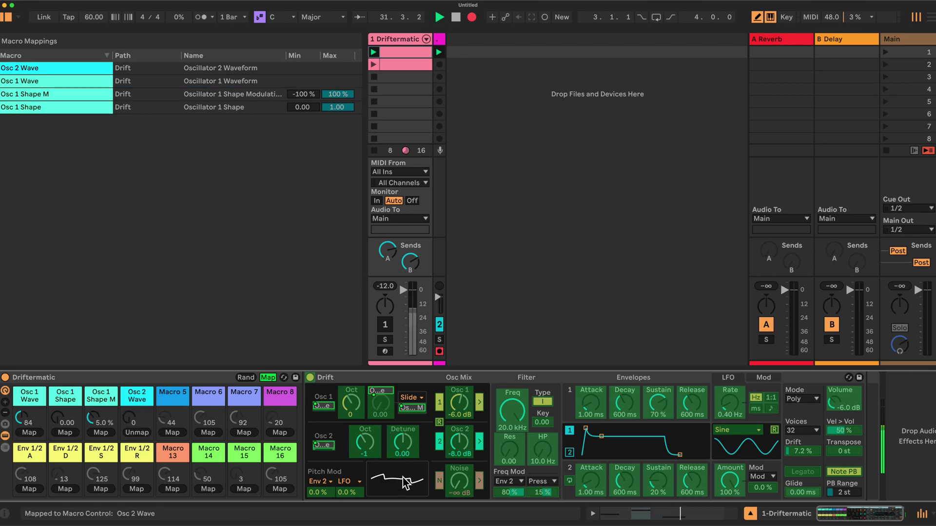
- Map Macros 5-8 to Noise Gain, low-pass frequency, low-pass resonance and high-pass frequency
click(461, 482)
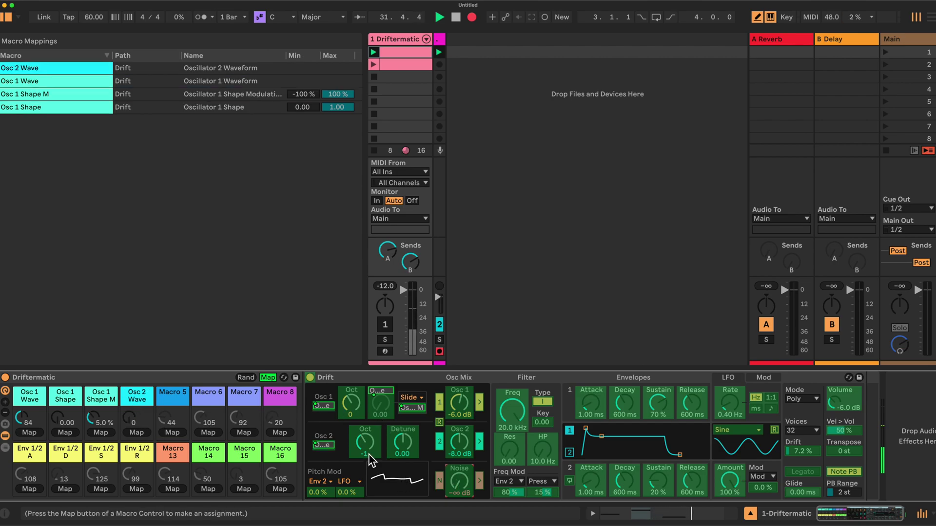
click(172, 433)
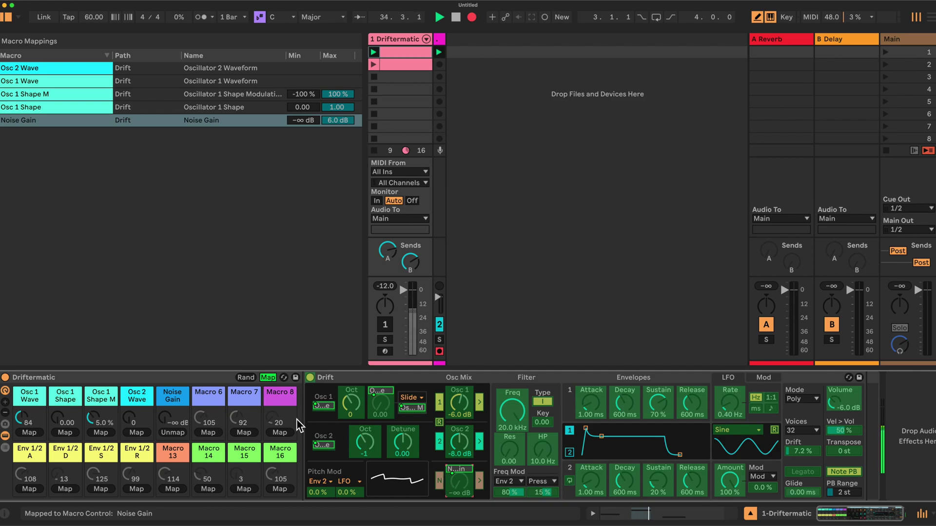
click(510, 411)
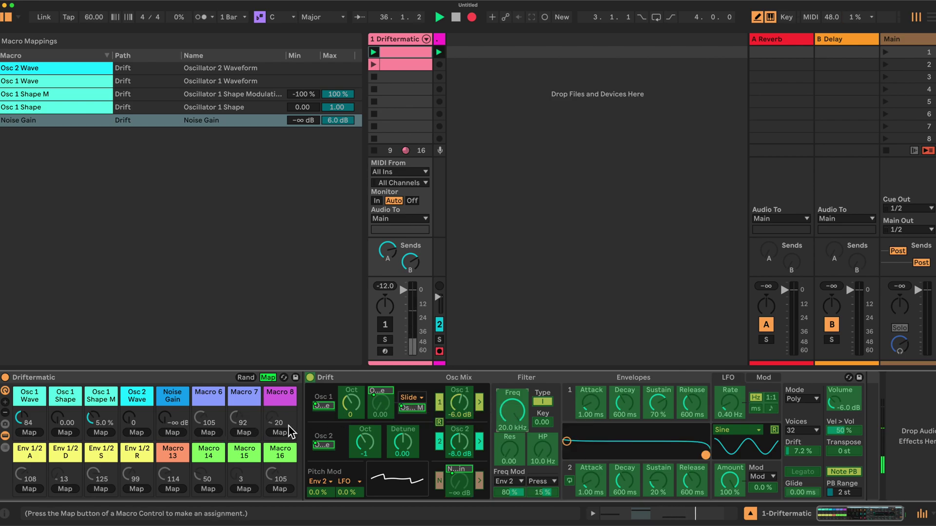
click(215, 436)
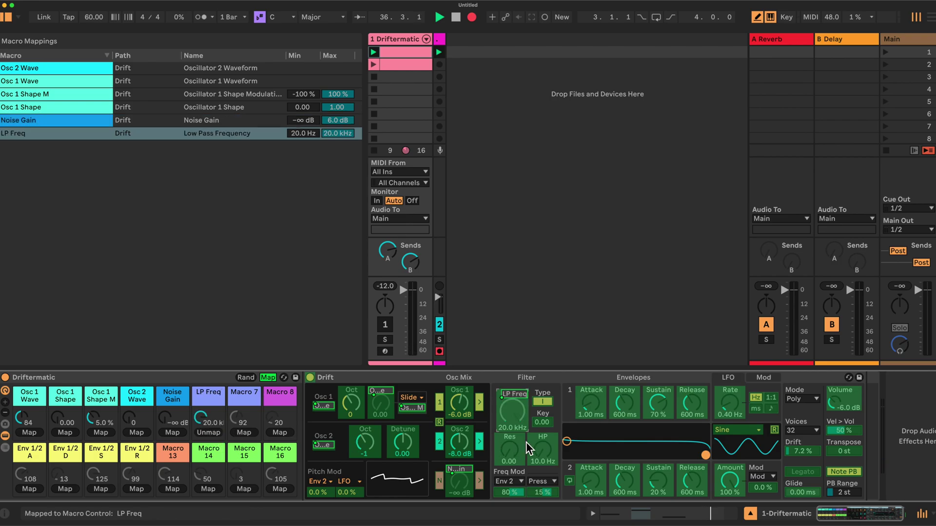
click(244, 432)
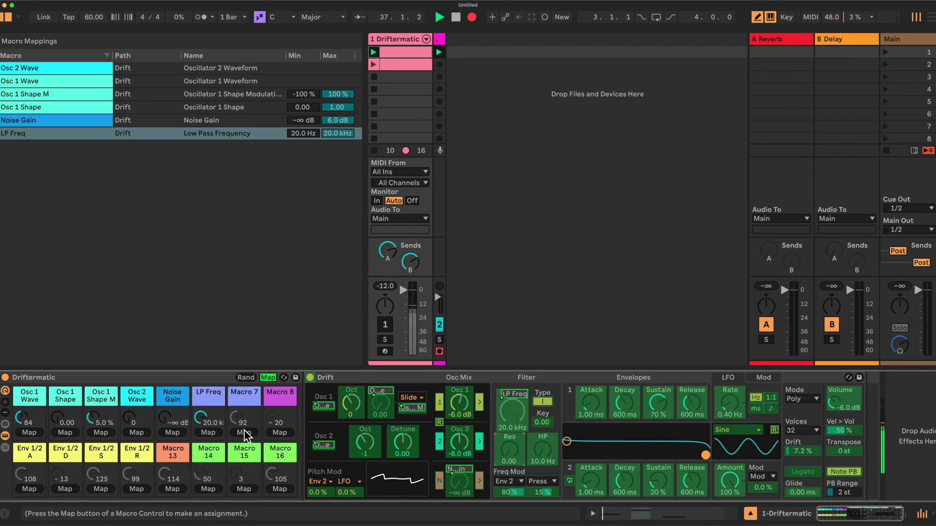
click(503, 446)
click(546, 447)
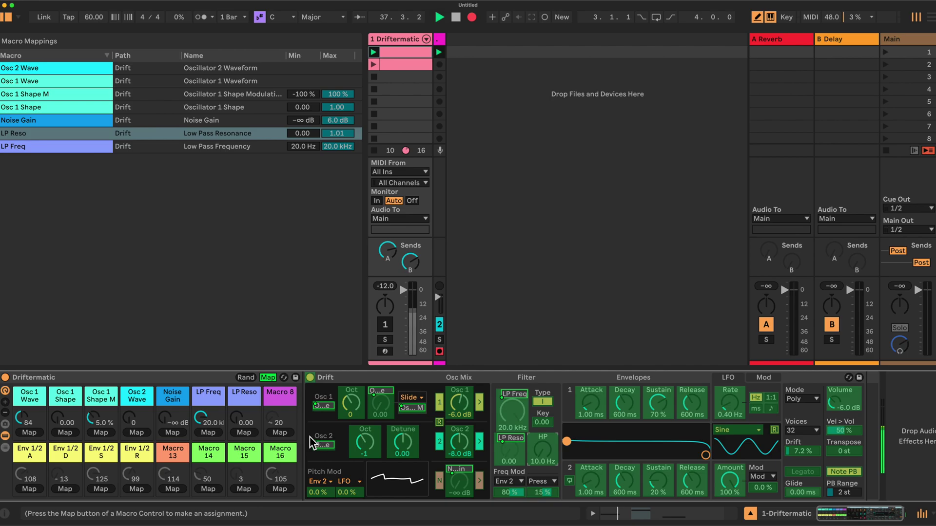
click(282, 432)
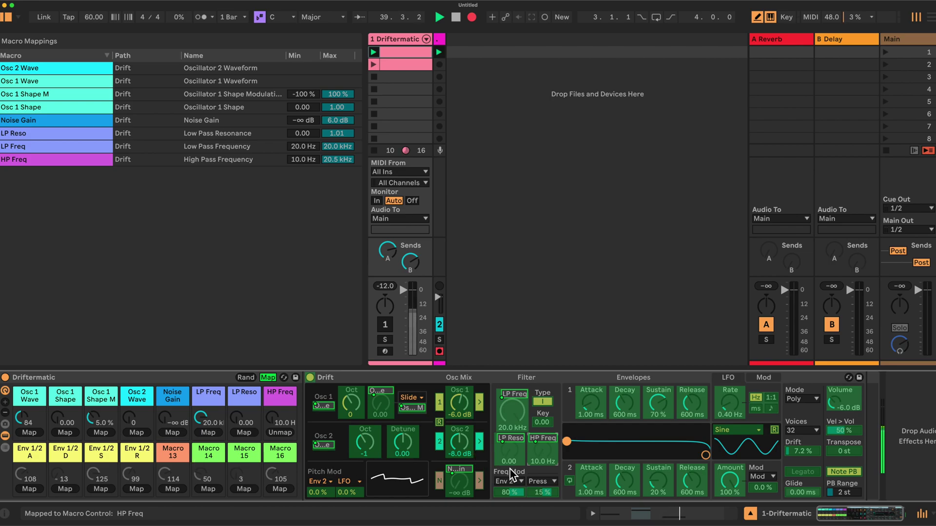
- Map Envelope 1 attack, decay, sustain and release to the Env 1/2 A, D, S and R macros
click(589, 402)
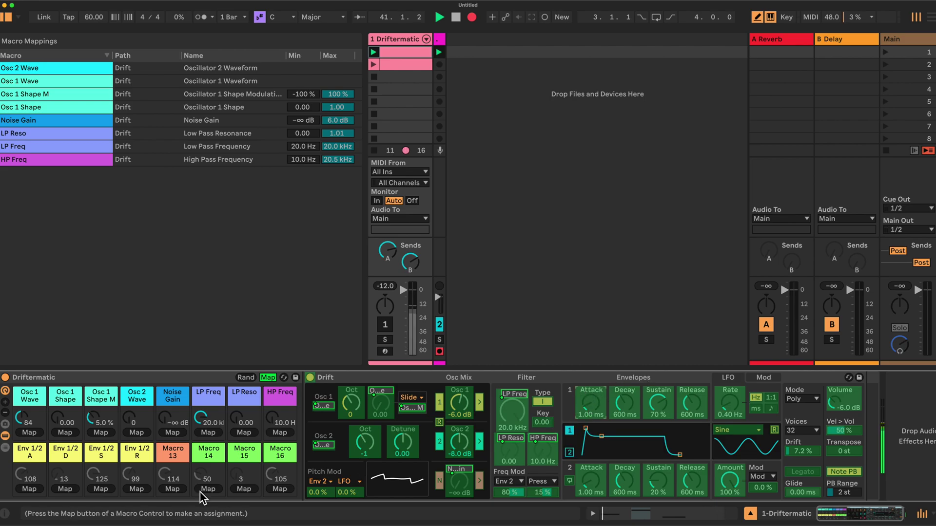
click(591, 402)
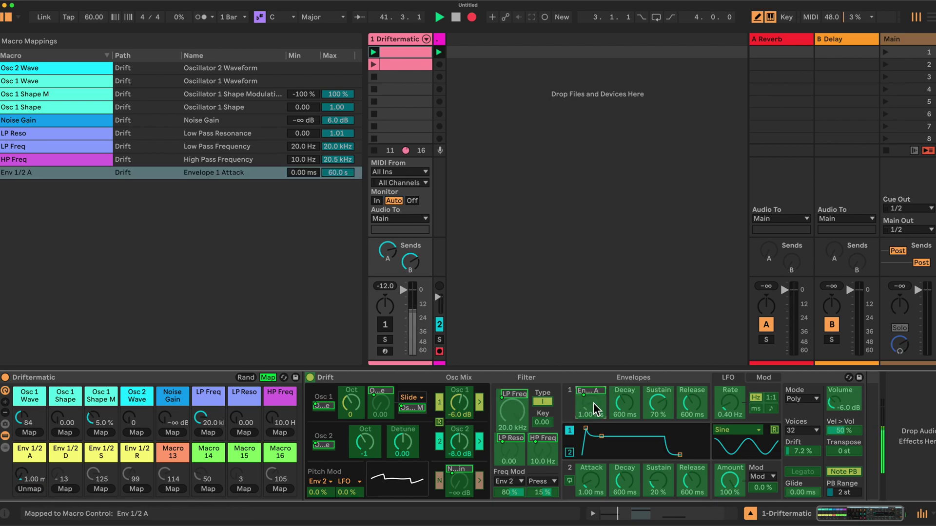
click(626, 401)
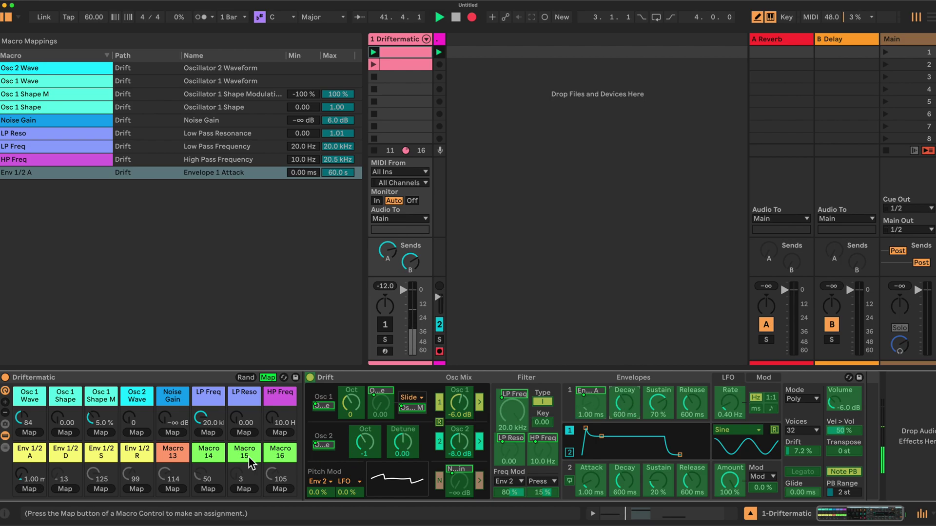
click(64, 487)
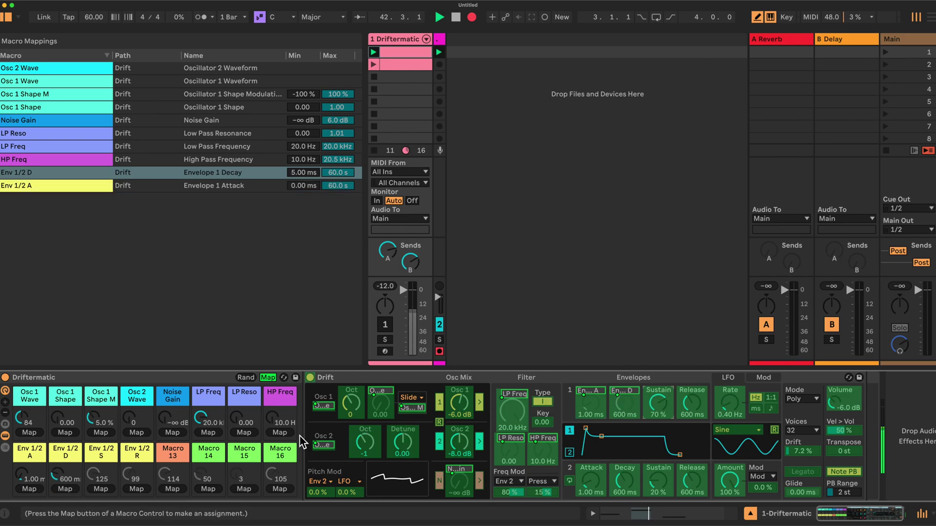
click(101, 489)
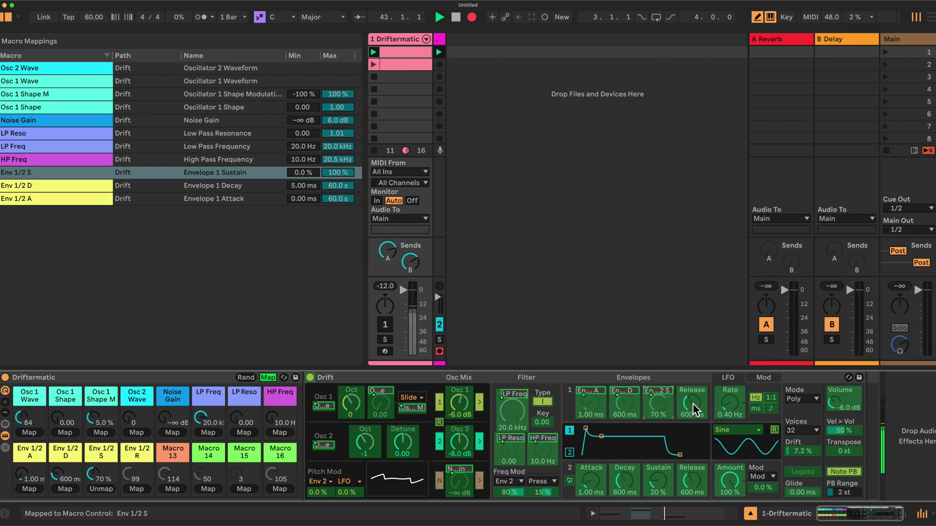
click(132, 489)
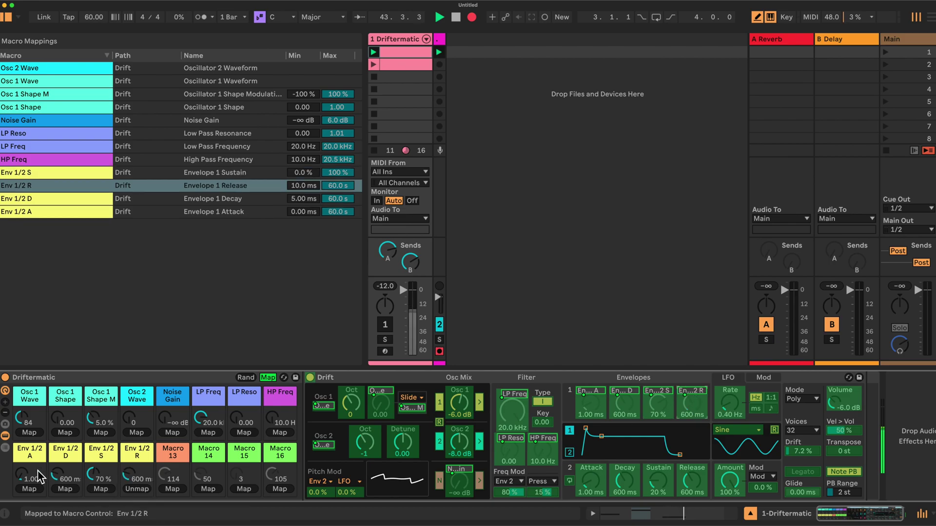
- Add Envelope 2 attack, decay, sustain and release to those same four macros, then exit Map mode
click(593, 481)
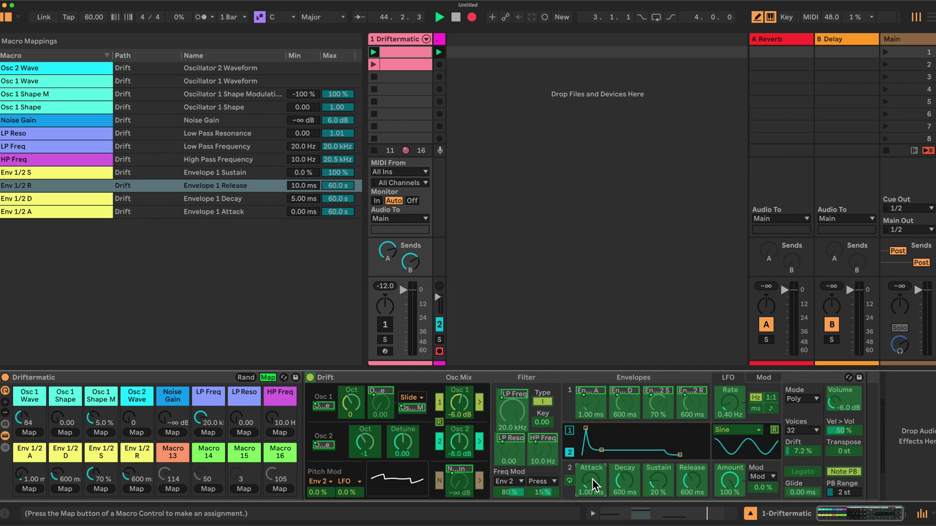
click(28, 489)
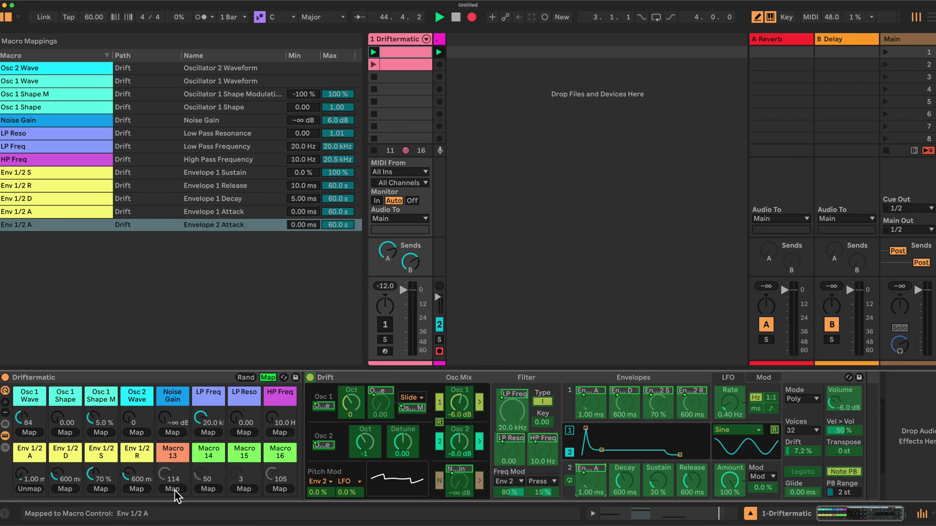
click(631, 480)
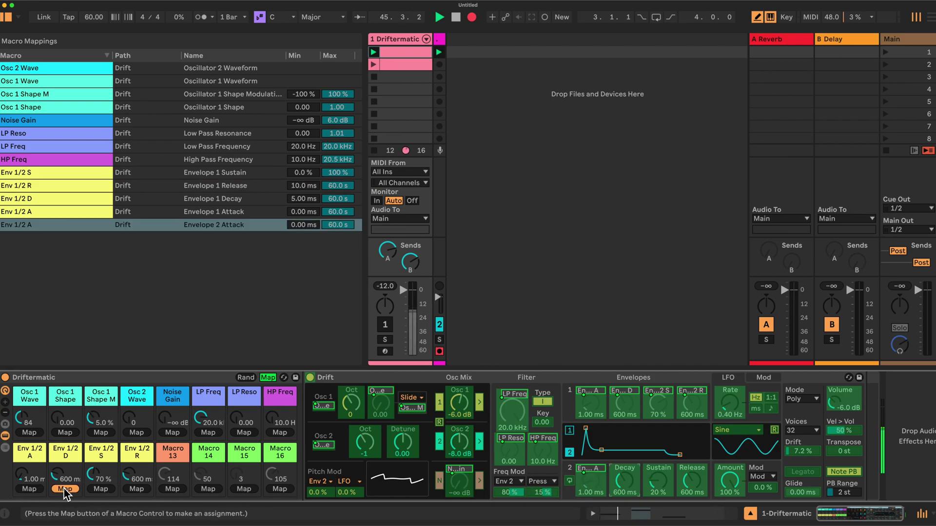
click(65, 489)
click(650, 469)
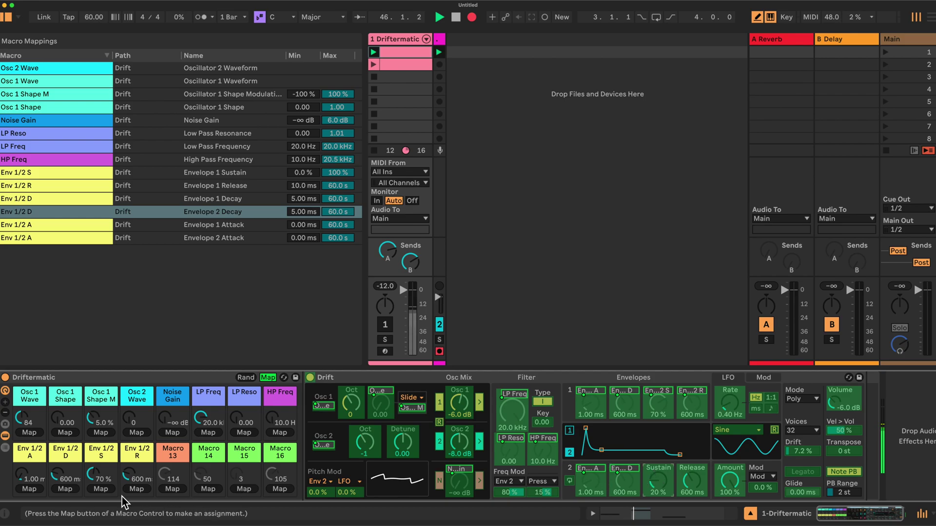
click(100, 488)
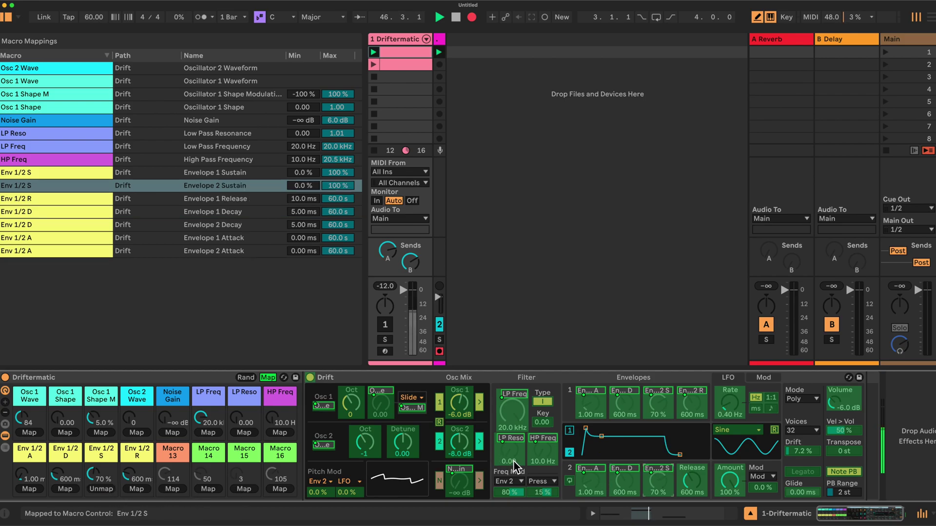
click(683, 481)
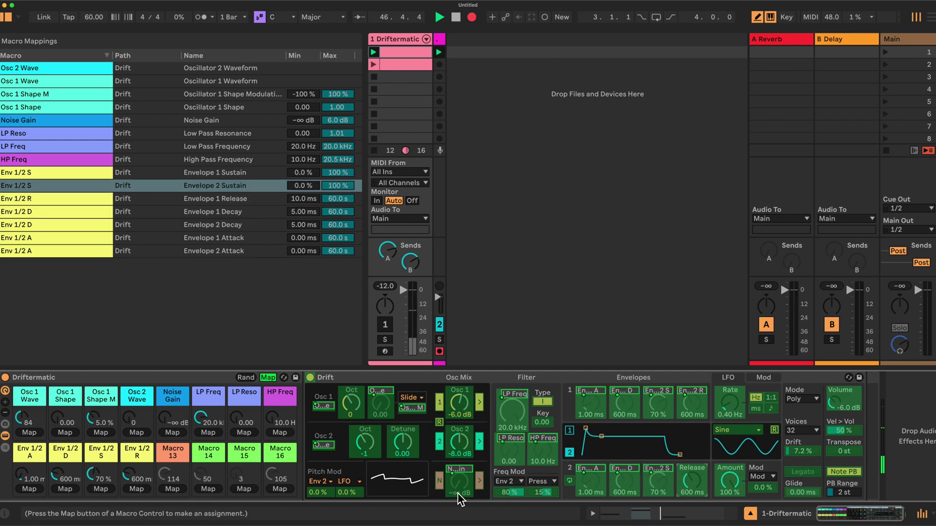
click(134, 489)
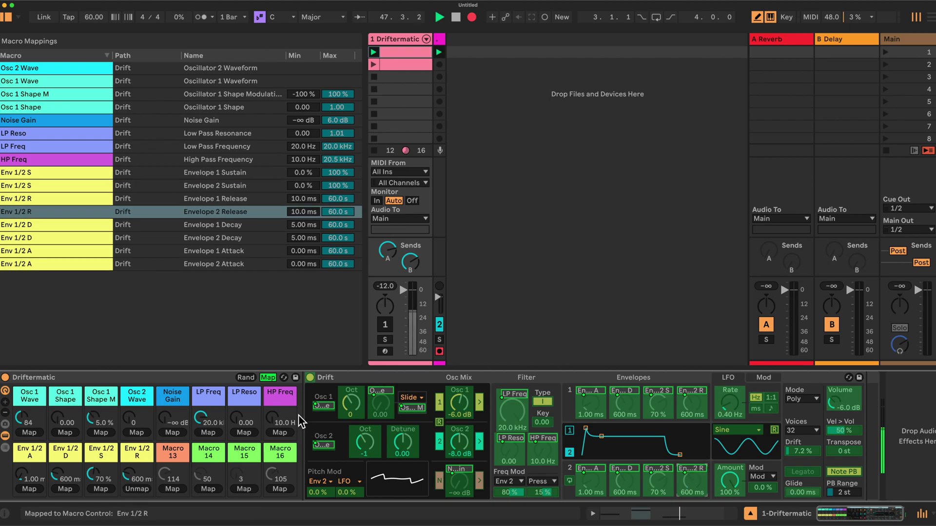
click(267, 379)
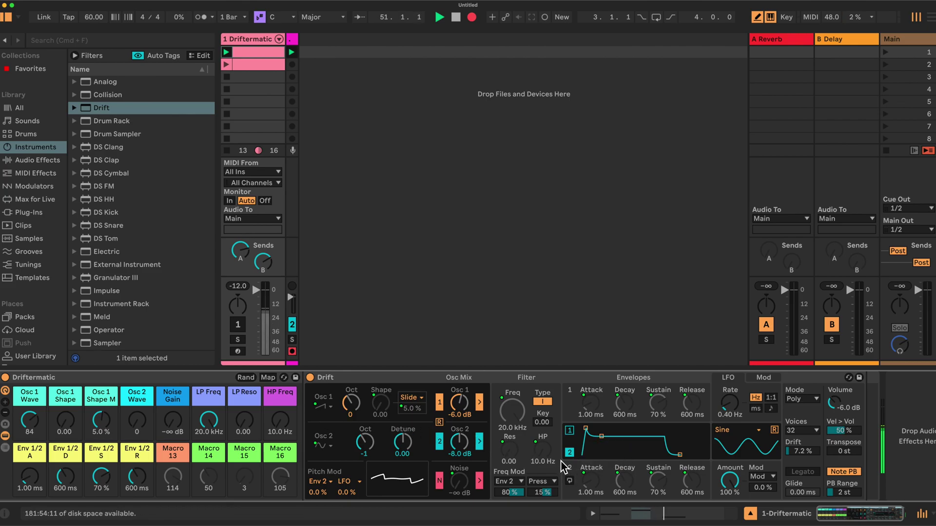
- Assign Envelope 2's cycle switch to Macro 13 in Map mode
click(268, 377)
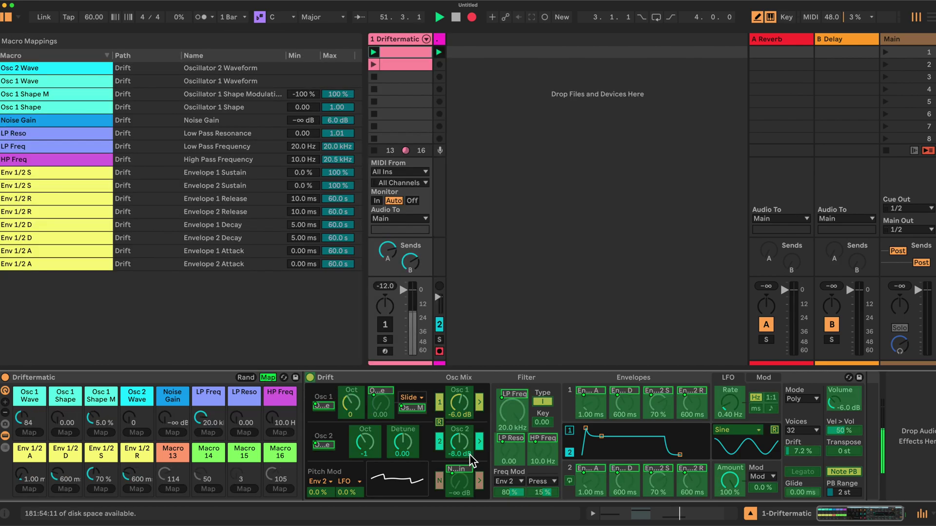
click(570, 481)
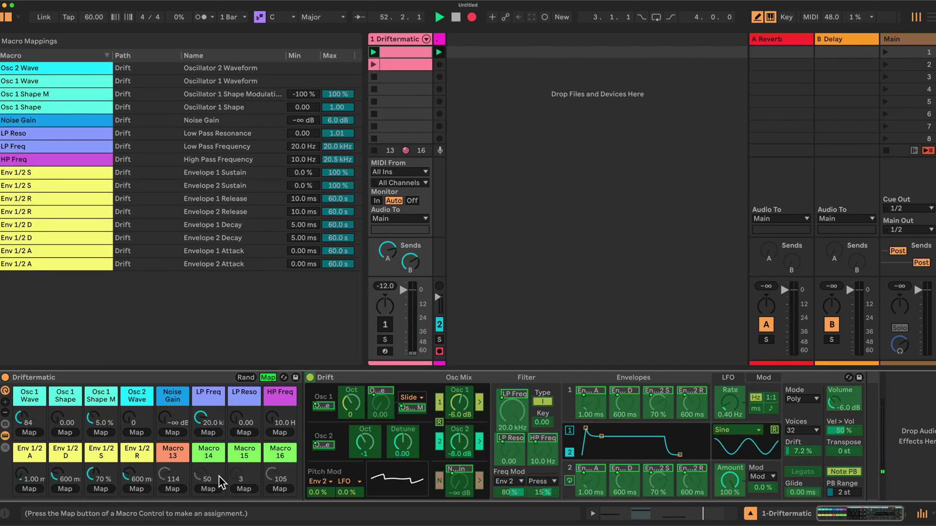
click(170, 486)
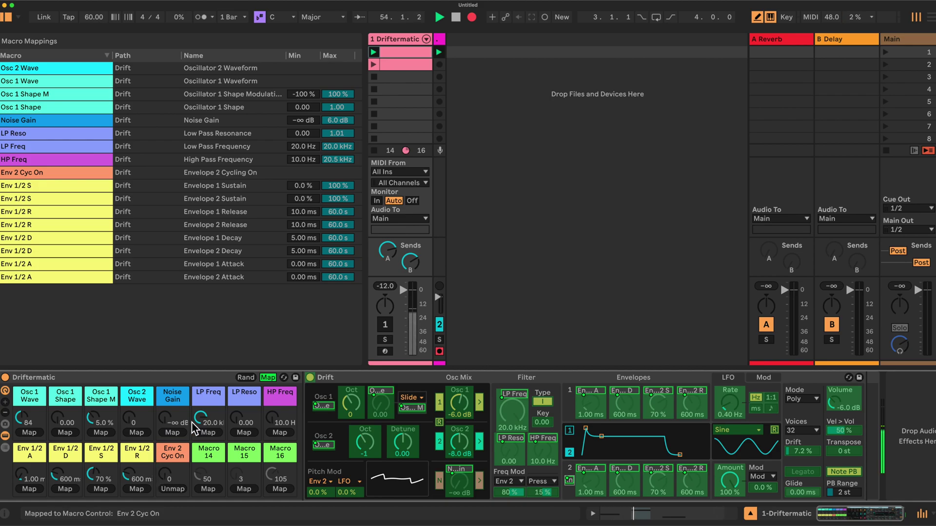
click(270, 377)
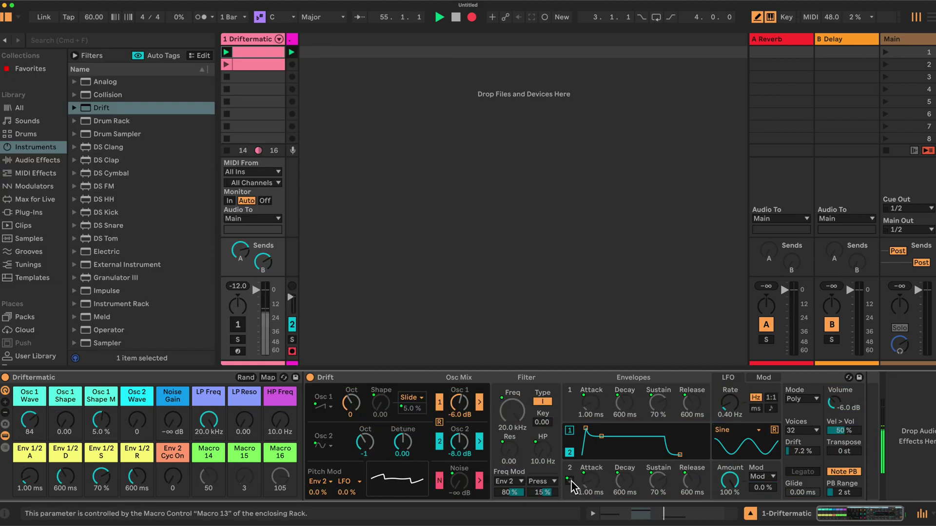
- Delete the Env 2 Cyc On mapping from Macro 13 and switch Envelope 2 into cycle mode
click(268, 377)
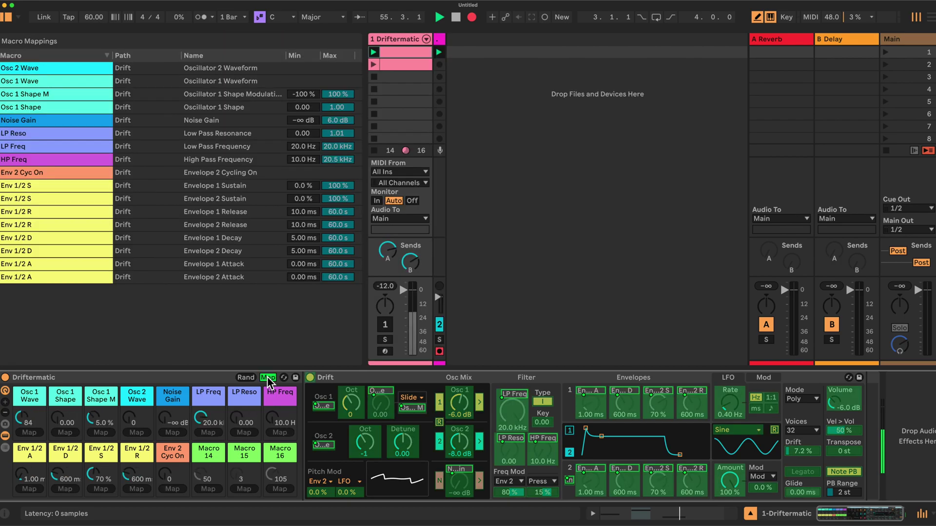
click(94, 174)
key(Delete)
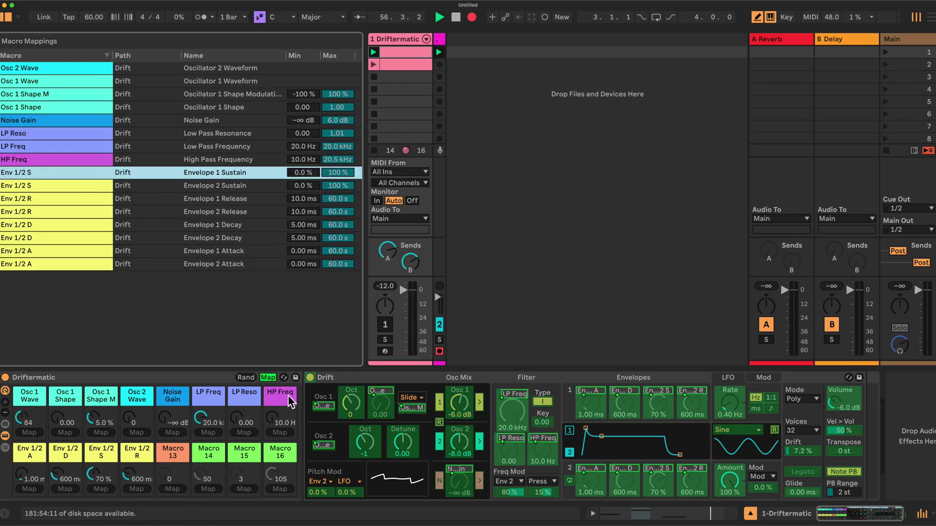
click(268, 377)
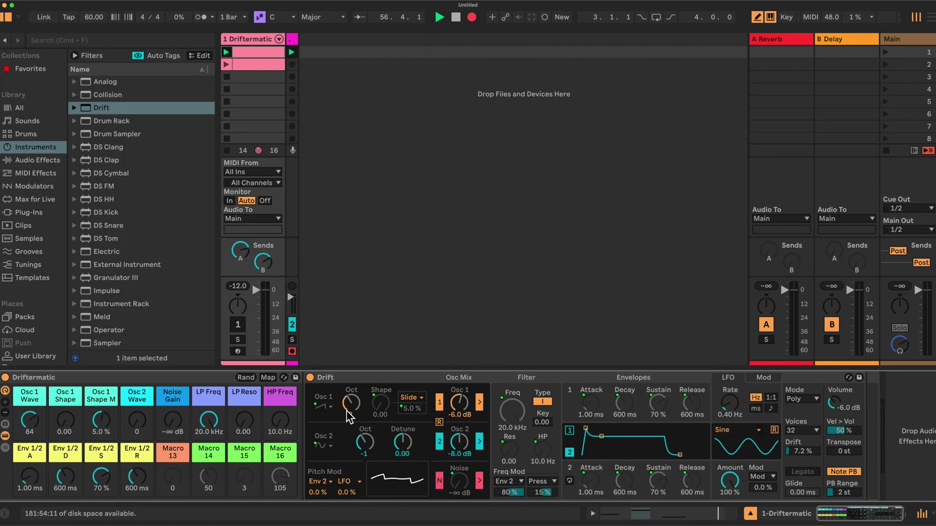
click(569, 480)
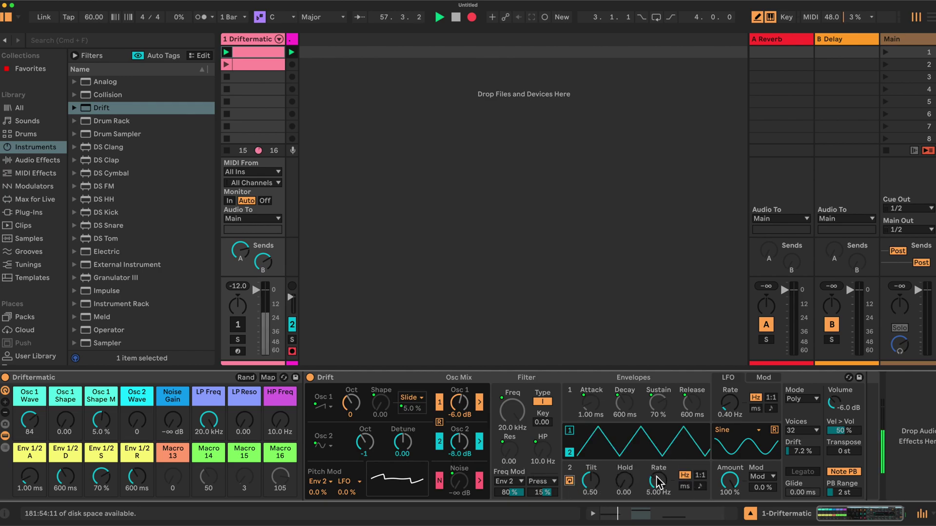
click(268, 378)
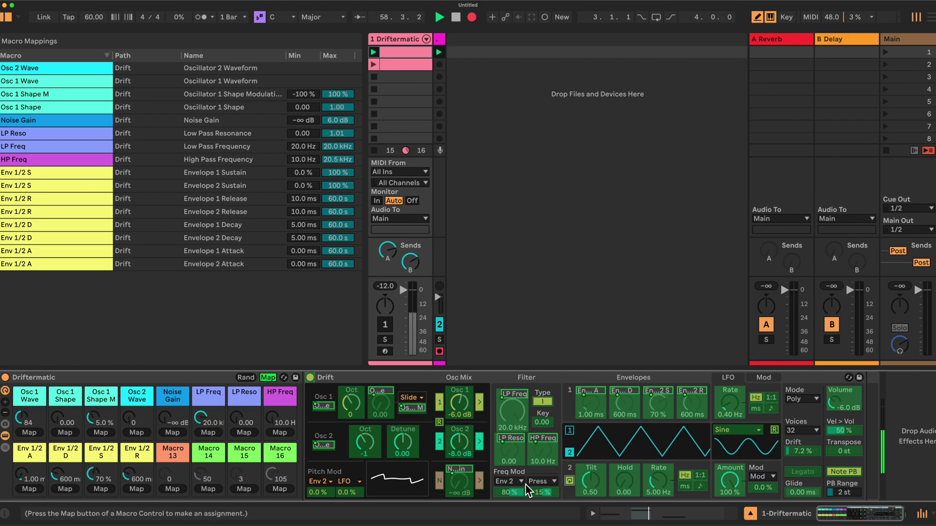
- Map Envelope 2 cycling to Macro 13, and Tilt, Hold, Rate to Env 1/2 A, D, S
click(175, 489)
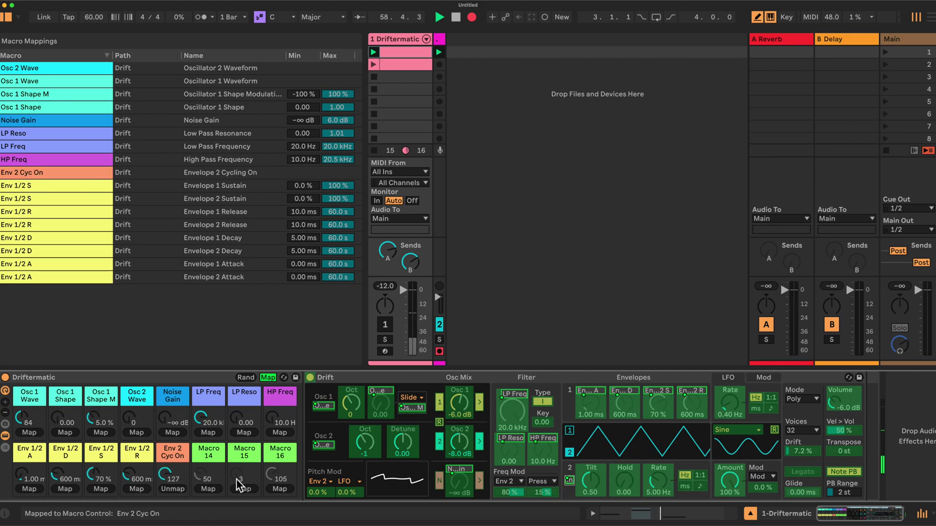
click(591, 481)
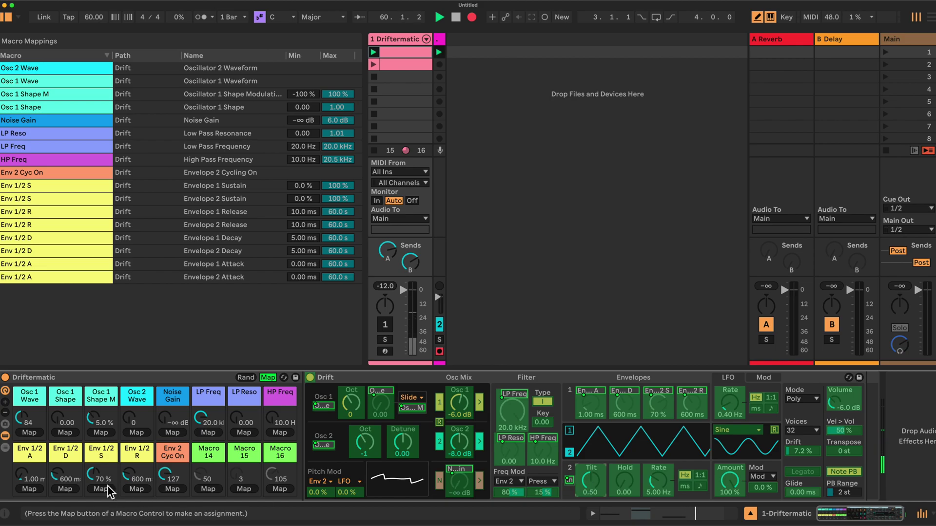
click(29, 487)
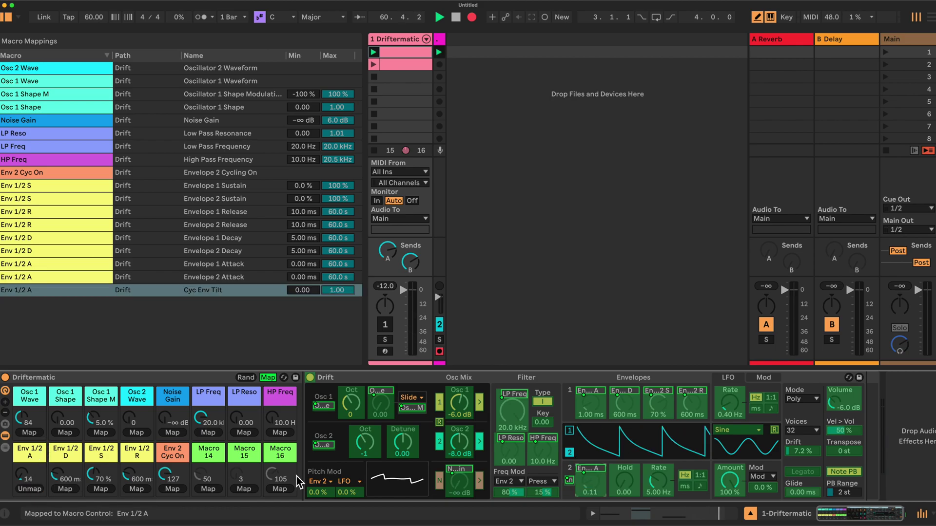
click(621, 477)
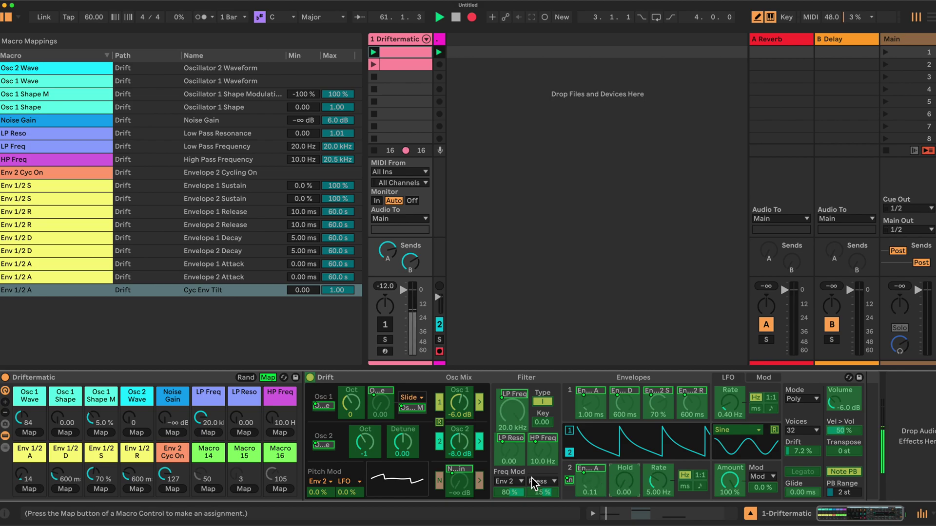
click(66, 490)
click(654, 480)
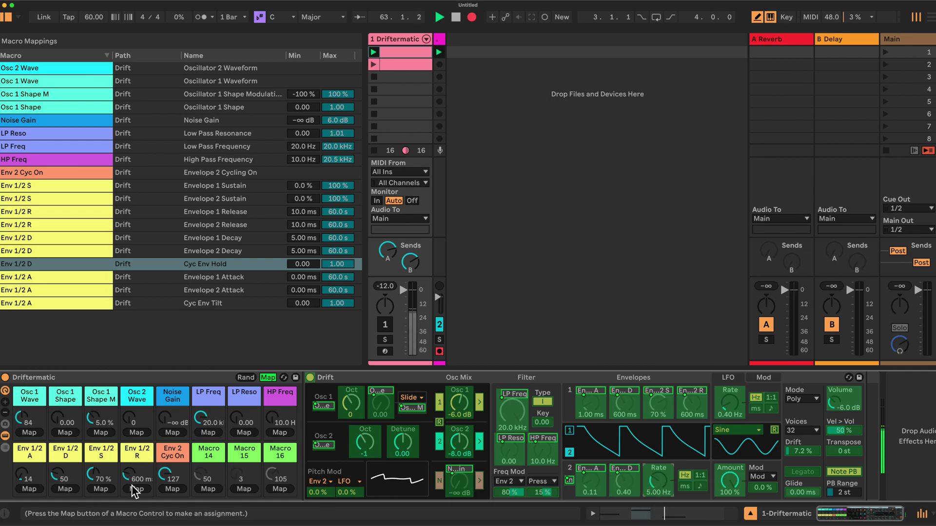
click(100, 487)
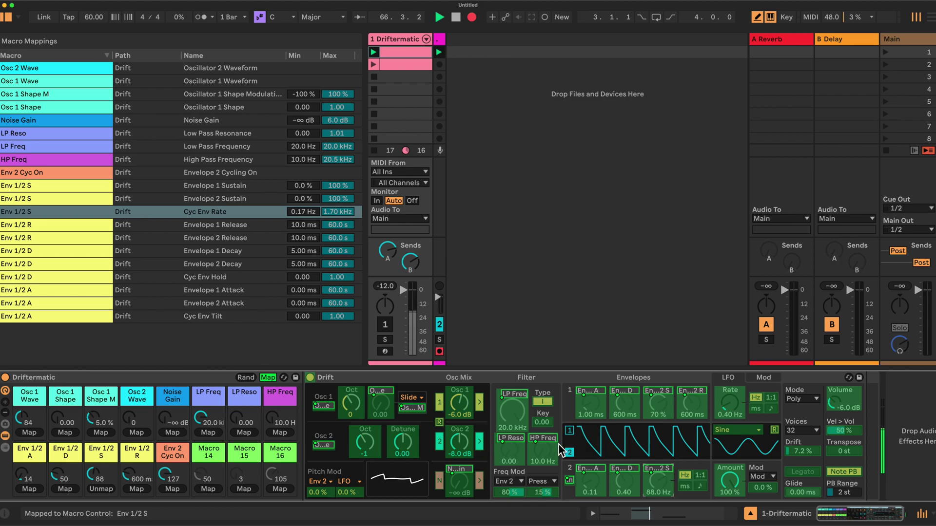
- Map LFO rate, waveform and amount to Macros 14, 15 and 16, then exit Map mode
click(729, 402)
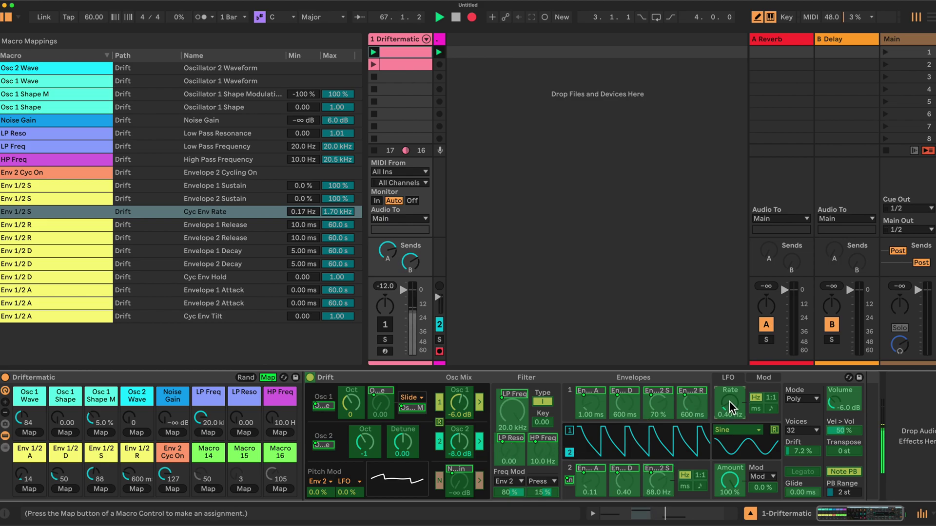
click(208, 489)
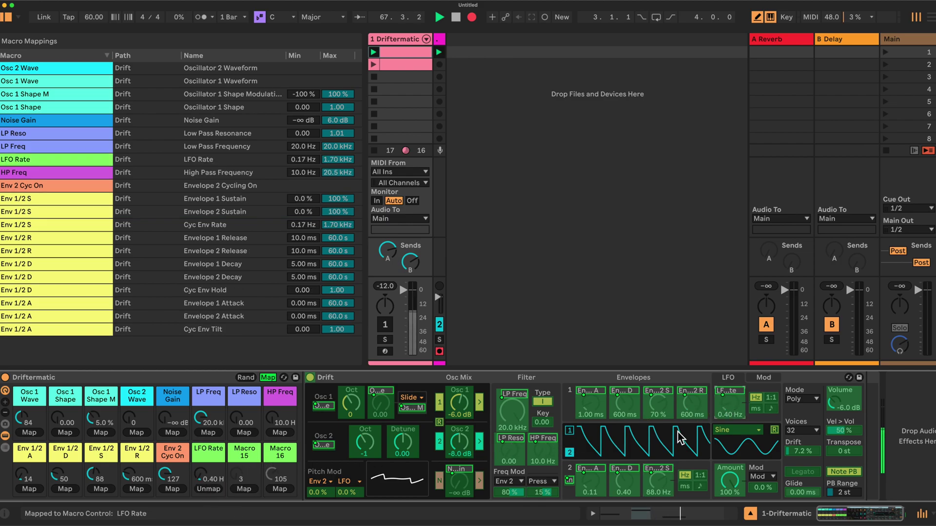
click(733, 429)
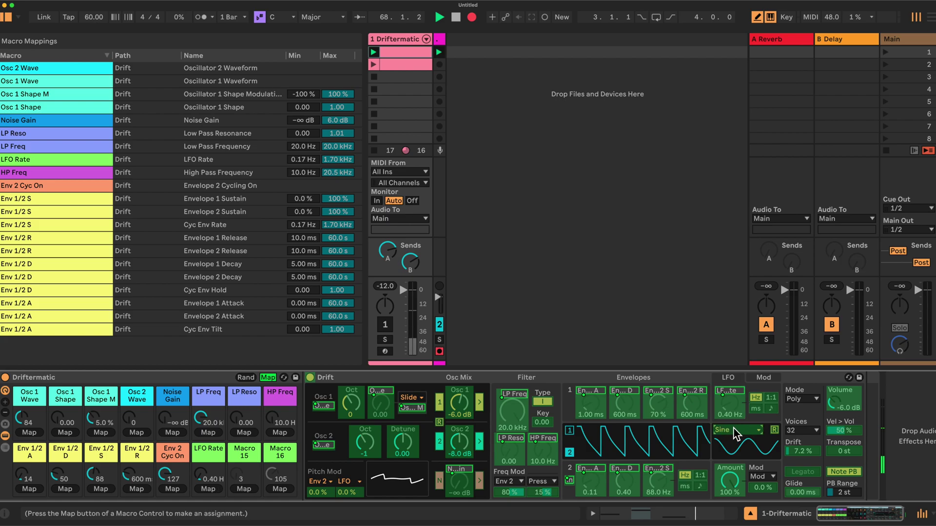
click(243, 489)
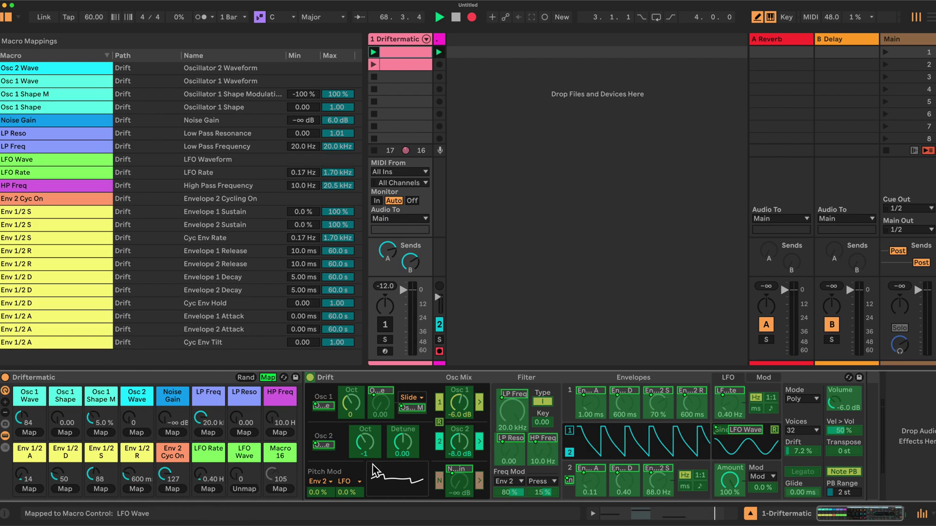
click(731, 482)
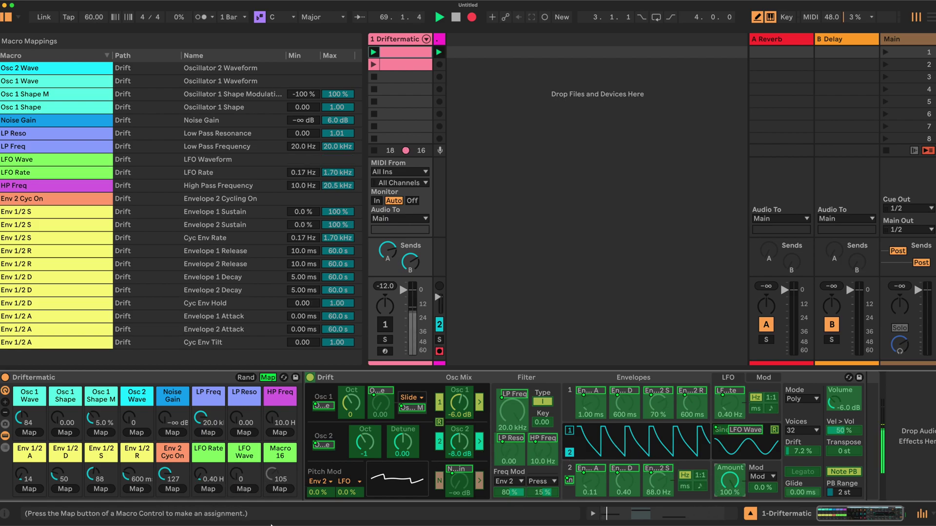
click(279, 487)
click(268, 378)
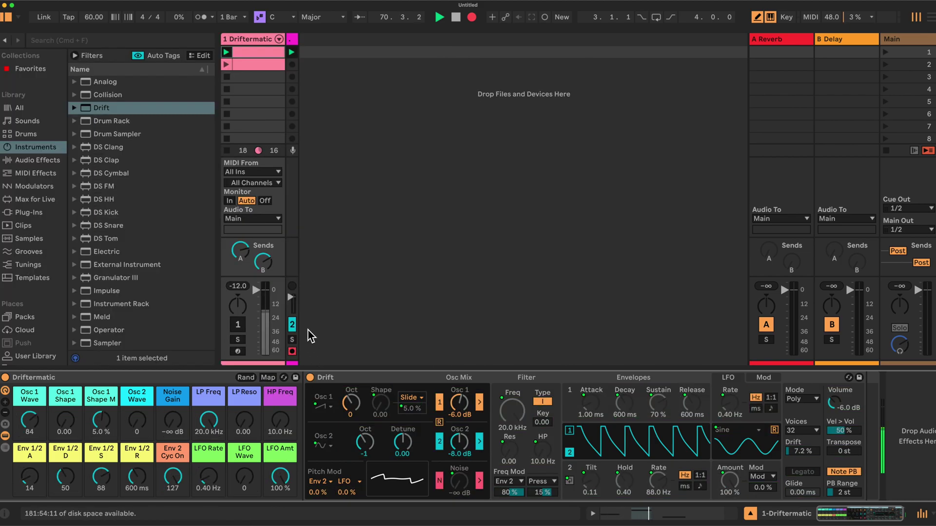
- Launch the first clip, re-enable track 1, and roll three random Drift patches with Rand
click(226, 53)
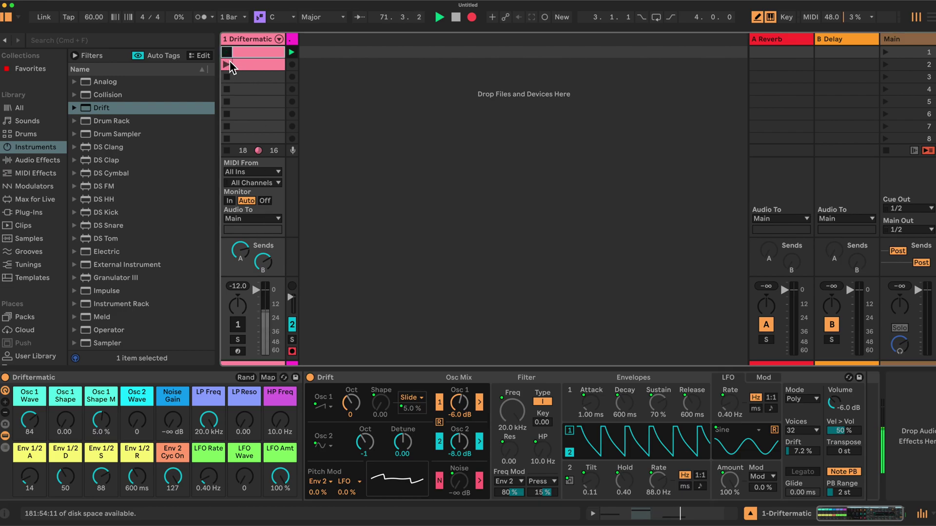
click(242, 326)
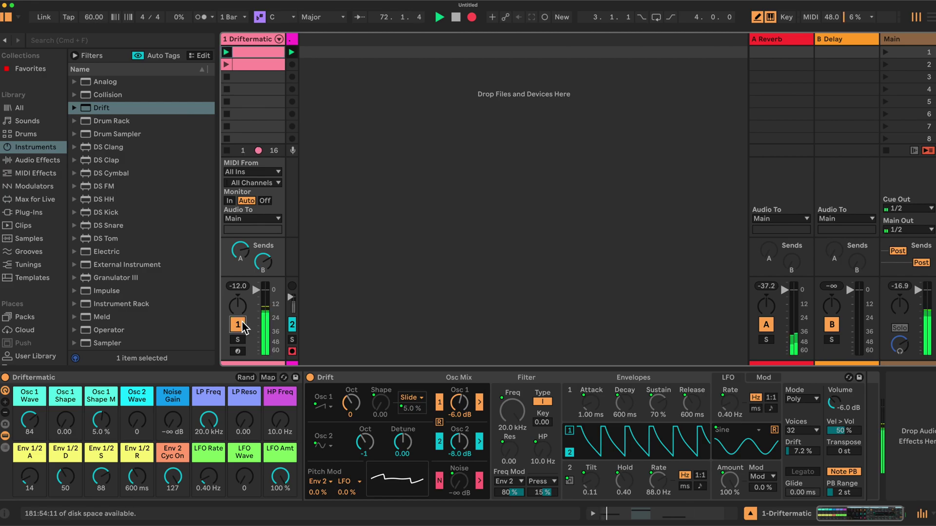
click(246, 378)
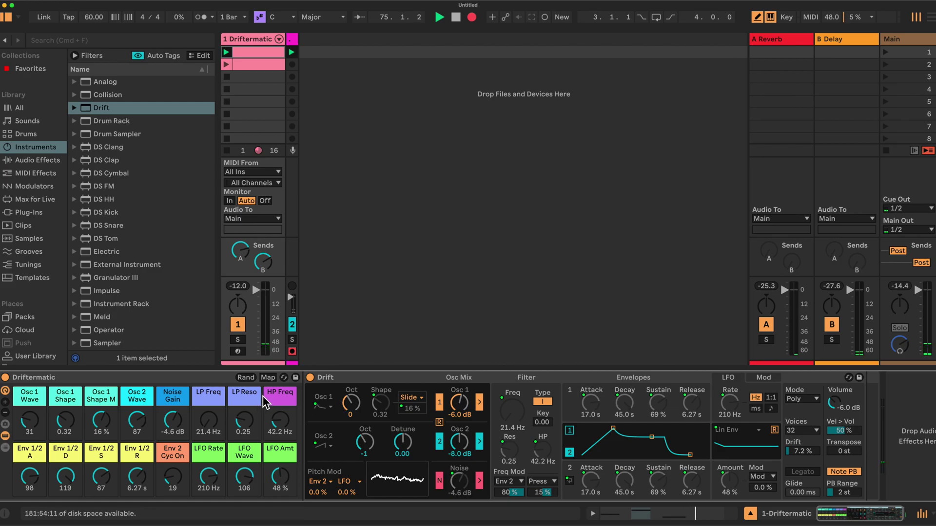
click(245, 378)
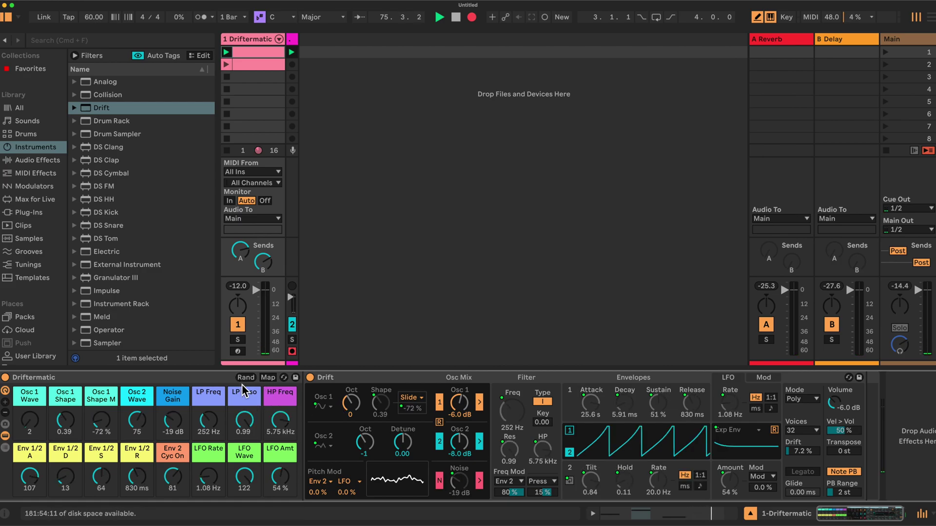
click(245, 378)
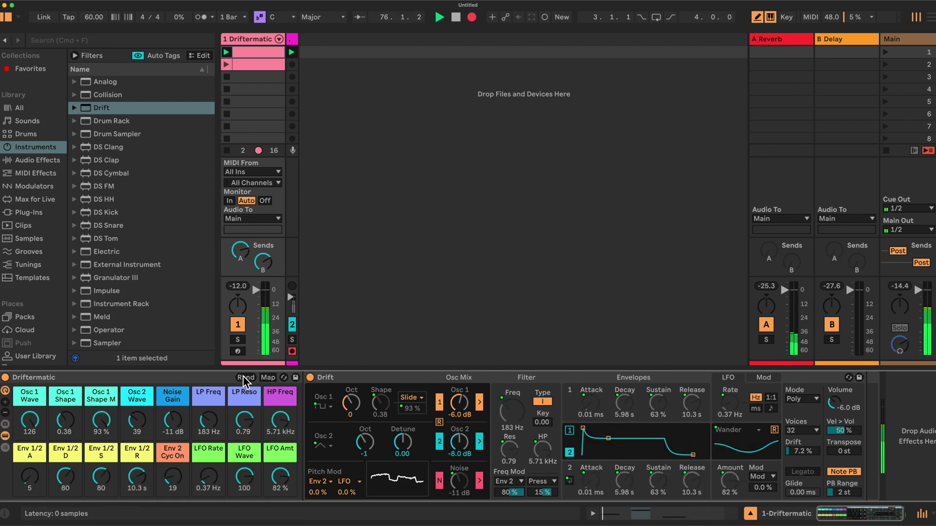